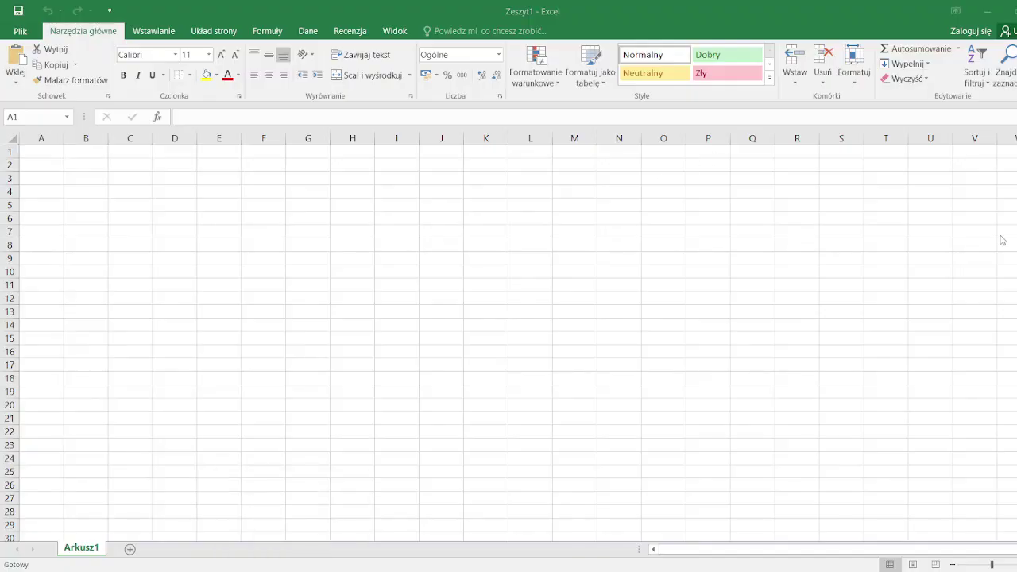
Show the Notepad taskbar icon's jump list of recent files over the empty Zeszyt1 sheet.
mouse_move(293, 571)
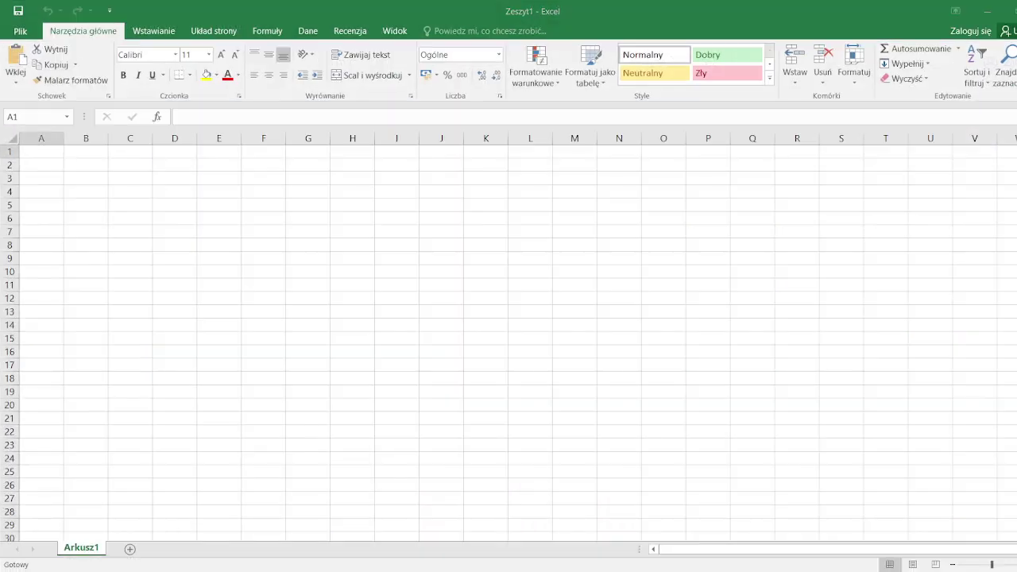
right_click(327, 569)
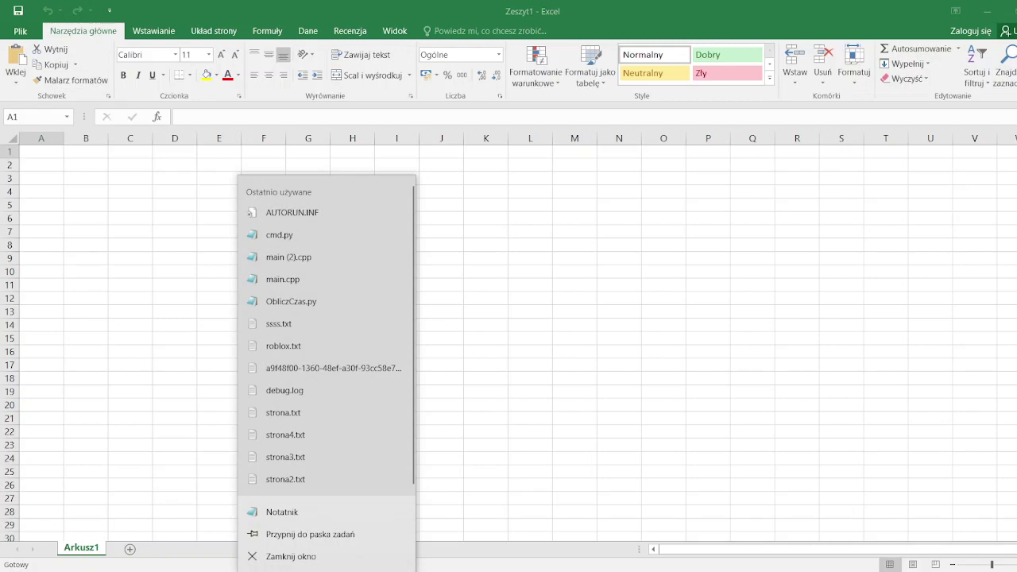
Bring up the Notepad topic notes, move the window higher, then return to the empty Excel sheet.
key(Escape)
key(alt+Tab)
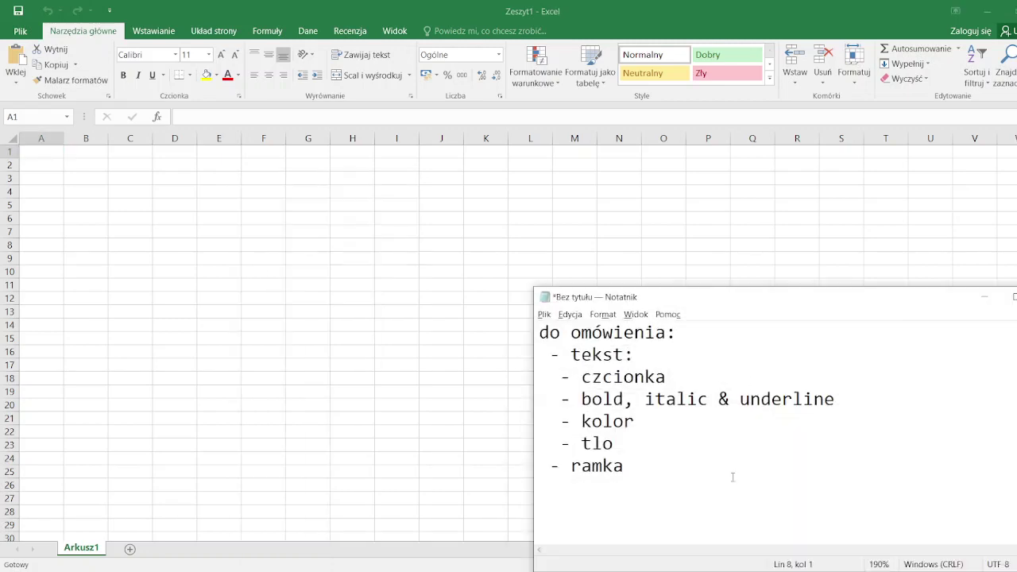
right_click(662, 529)
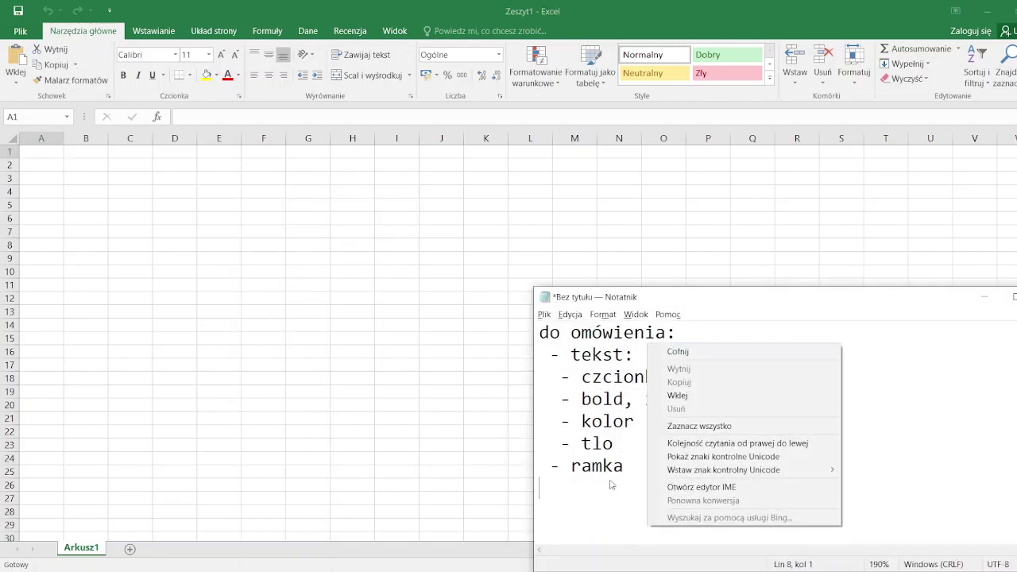
key(Escape)
drag(692, 300, 681, 162)
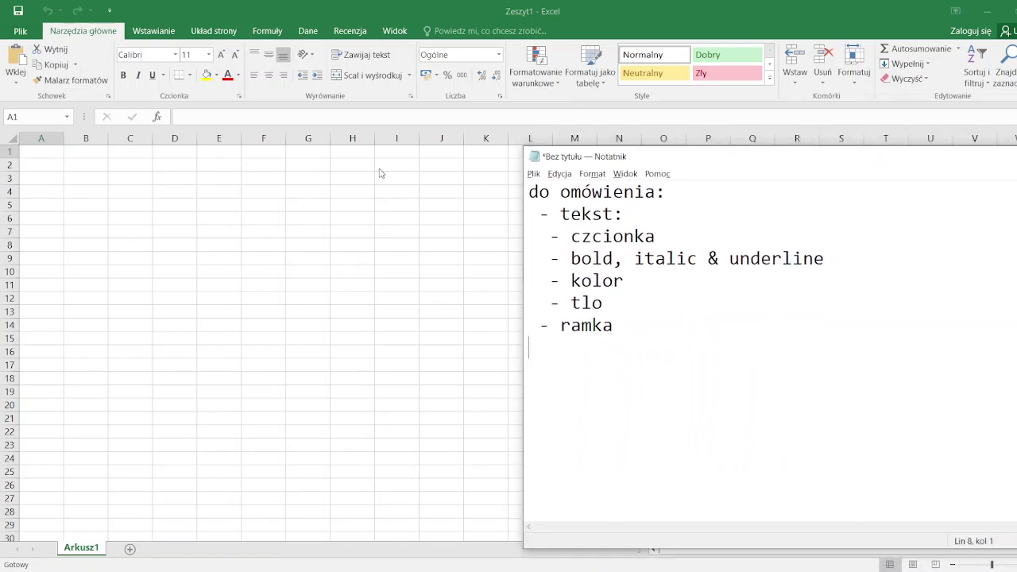
click(195, 10)
Enter the word tekst in cell D4.
key(Down)
key(Right)
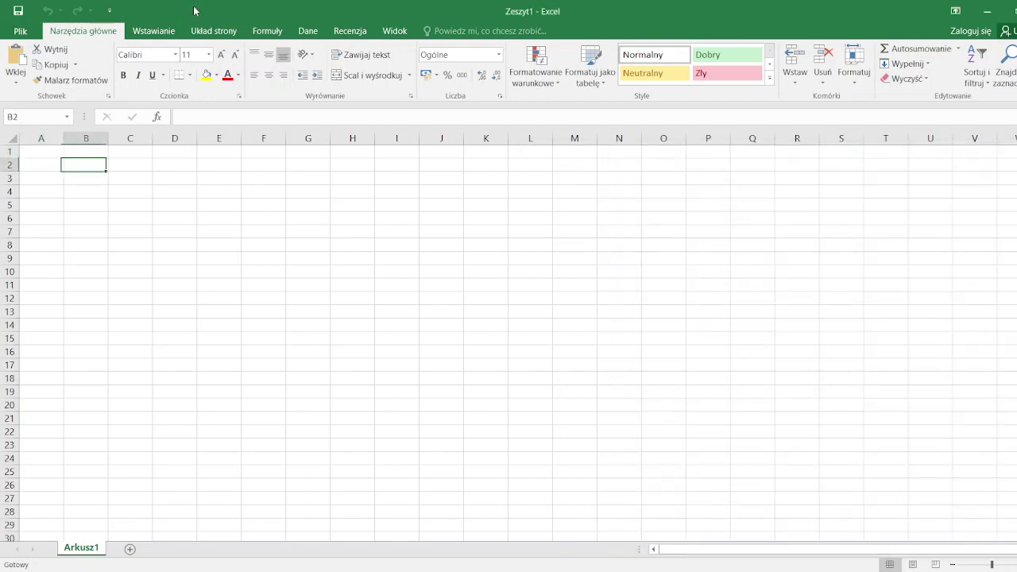
key(Down)
key(Right)
key(Down)
key(Right)
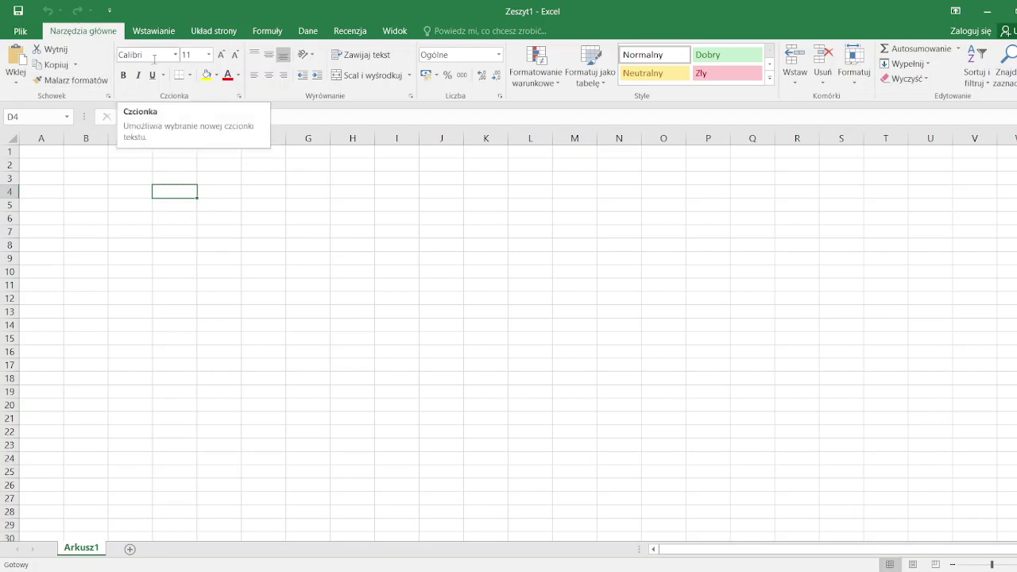
text(tekst)
key(Return)
key(Up)
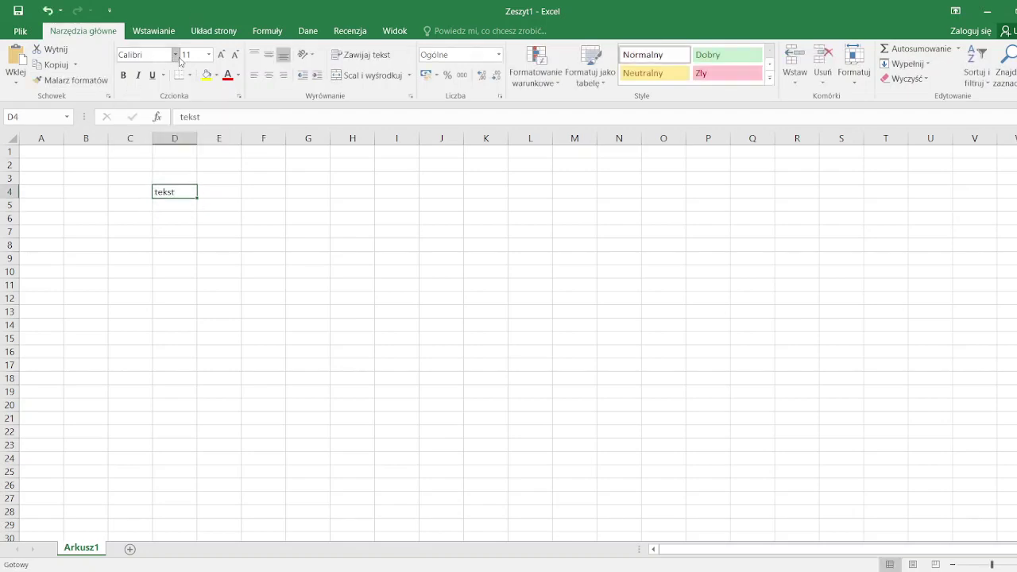
Format tekst in D4 as Agency FB, size 20, and switch back to the Notepad notes.
click(176, 57)
click(176, 57)
click(177, 57)
click(196, 134)
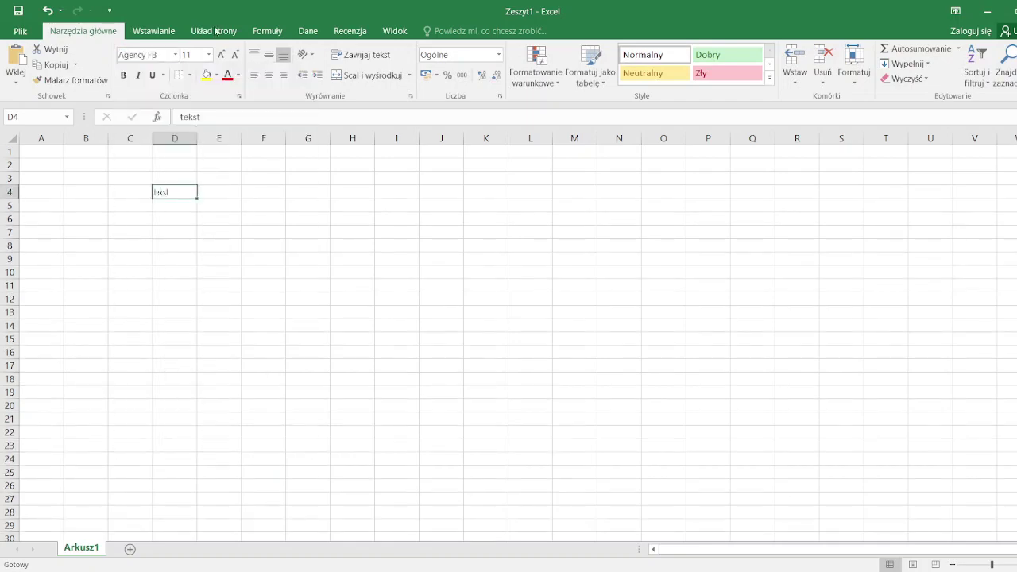
click(209, 55)
click(189, 170)
key(alt+Tab)
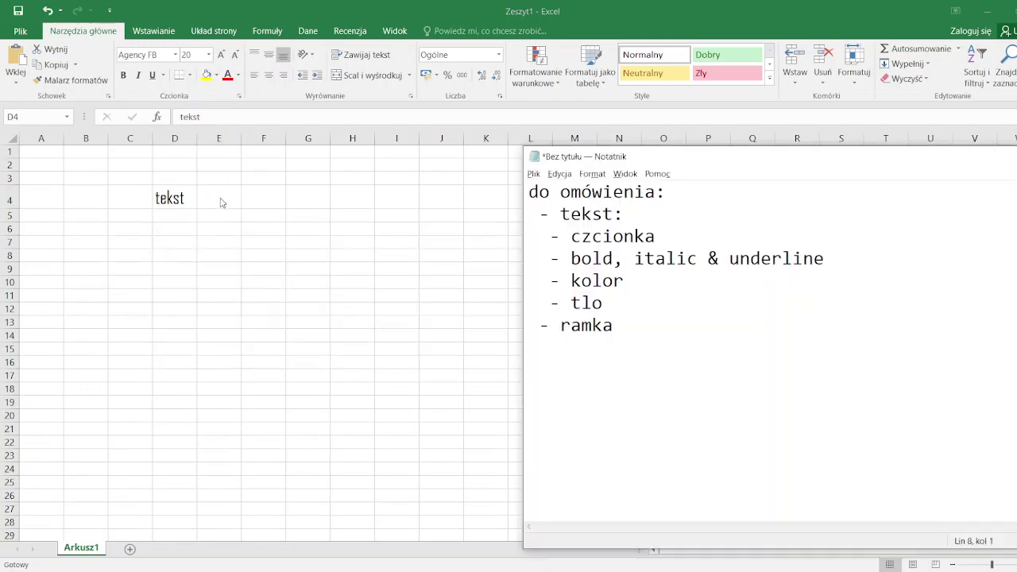
key(alt+Tab)
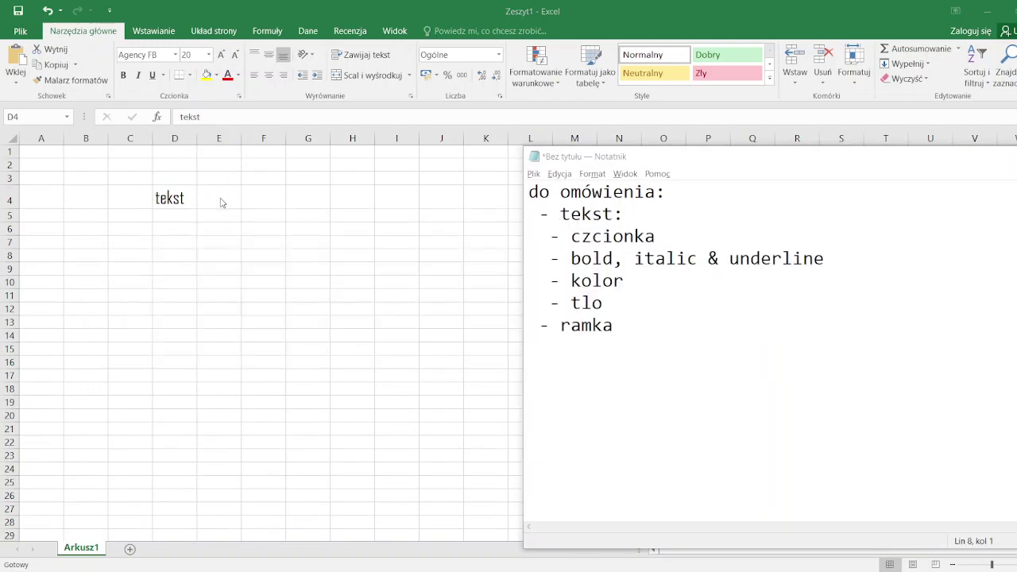
key(alt+Tab)
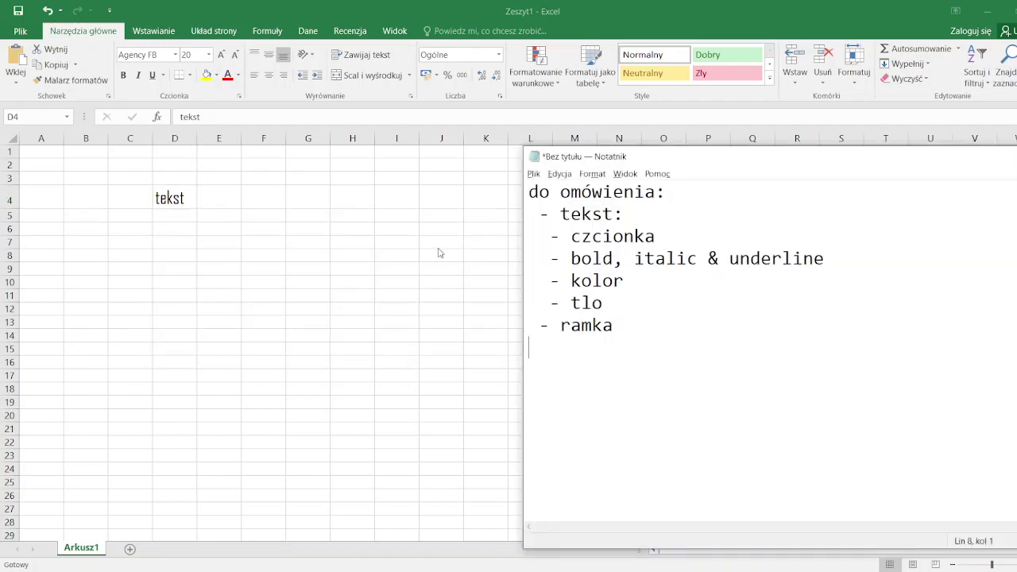
key(alt+Tab)
key(alt+Tab)
key(ctrl+b)
key(ctrl+b)
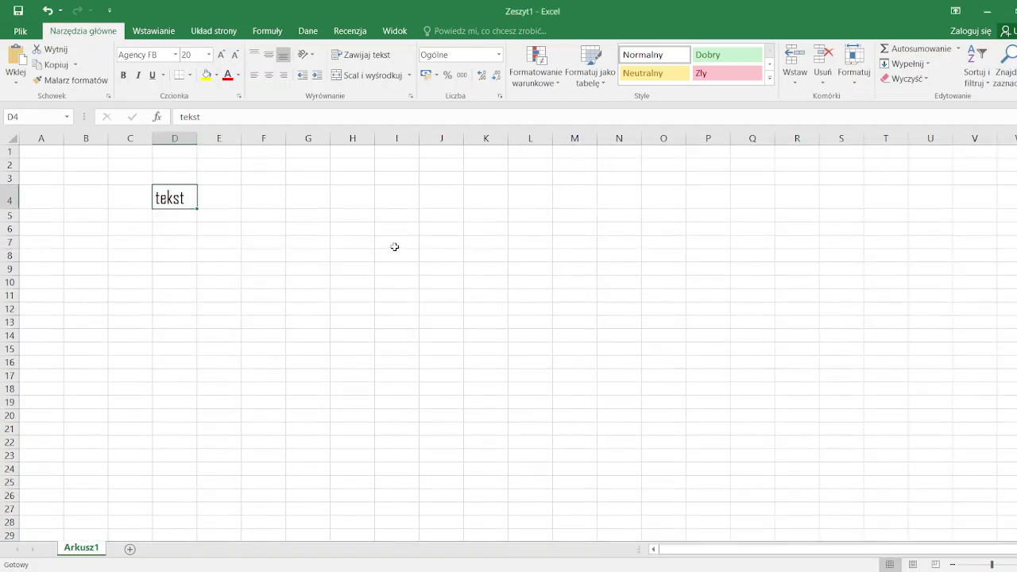
key(ctrl+b)
key(ctrl+b)
key(ctrl+b)
key(ctrl+b)
key(ctrl+i)
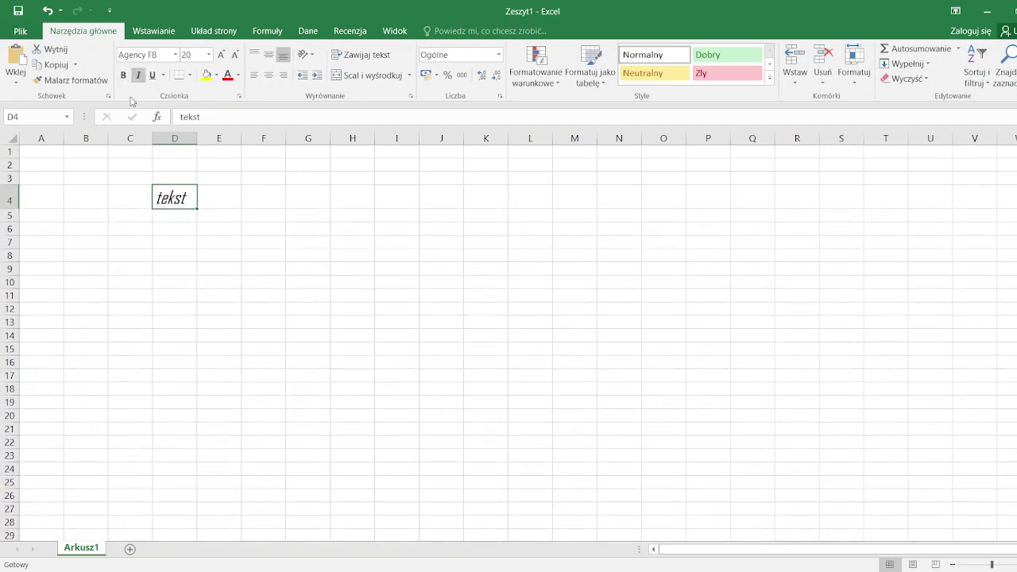
key(ctrl+i)
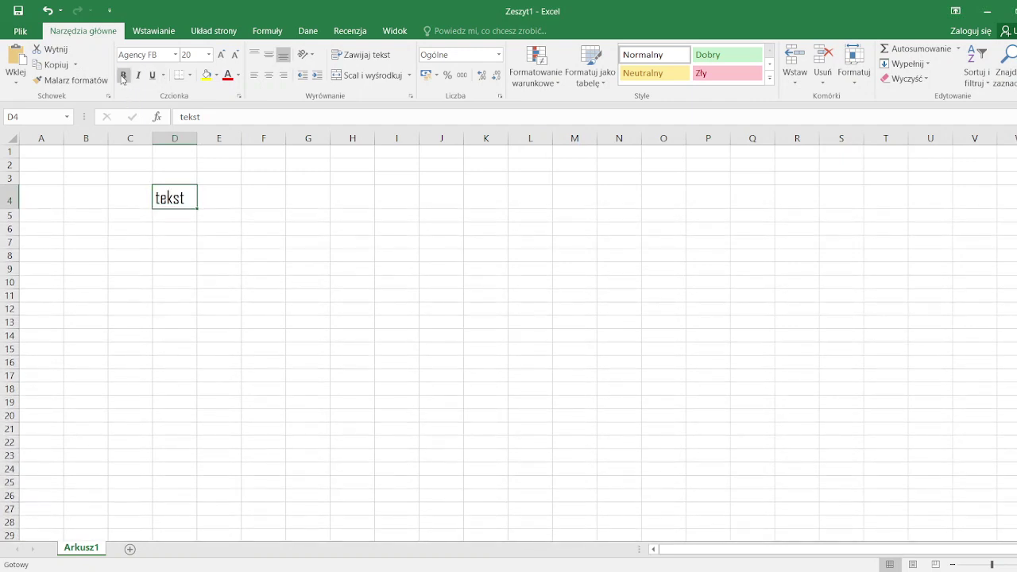
click(127, 75)
click(135, 74)
click(153, 75)
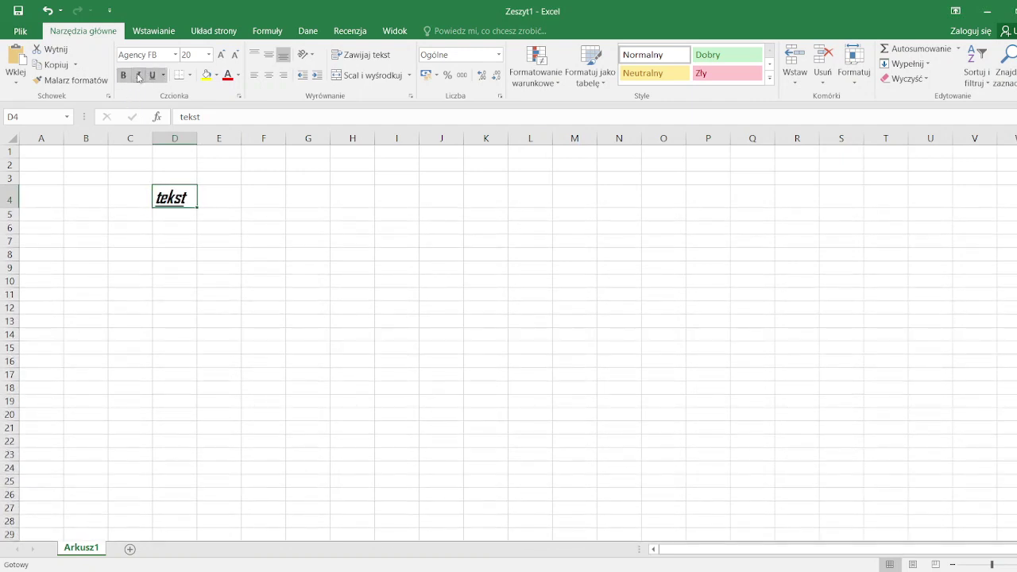
click(135, 75)
click(124, 74)
click(152, 75)
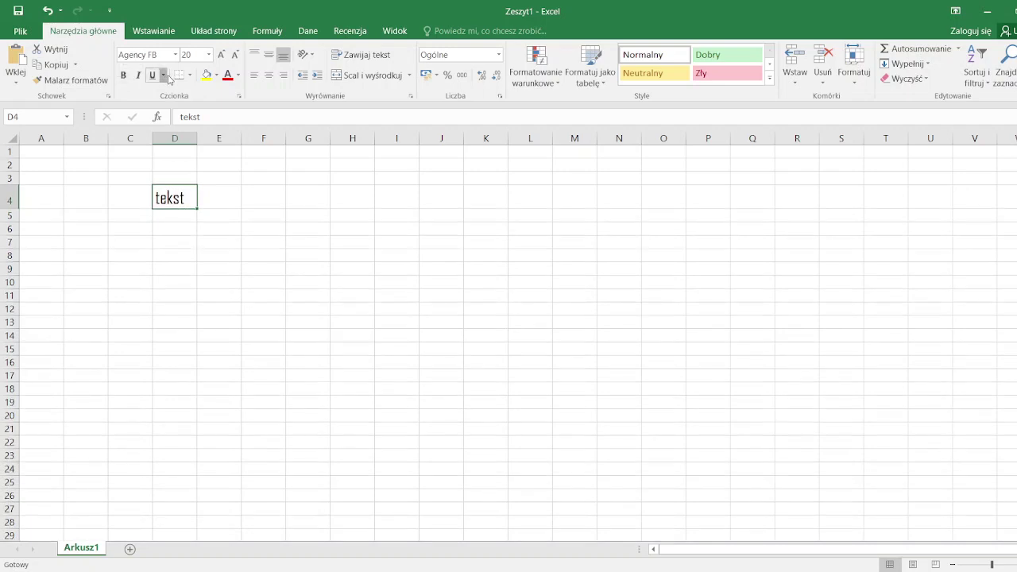
click(163, 75)
key(alt+Tab)
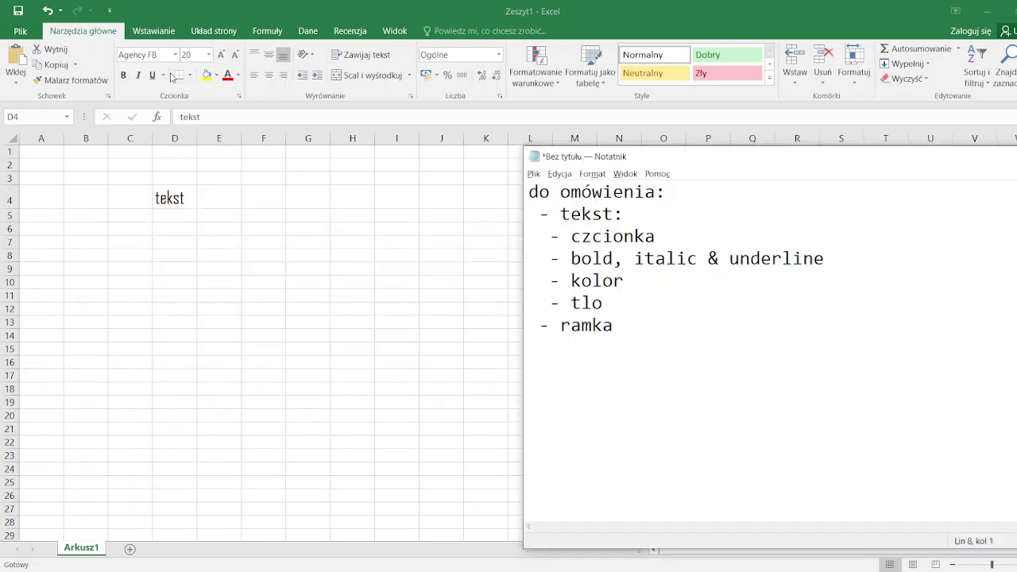
Return to Excel and enter gruby in bold in cell E4.
key(alt+Tab)
key(Right)
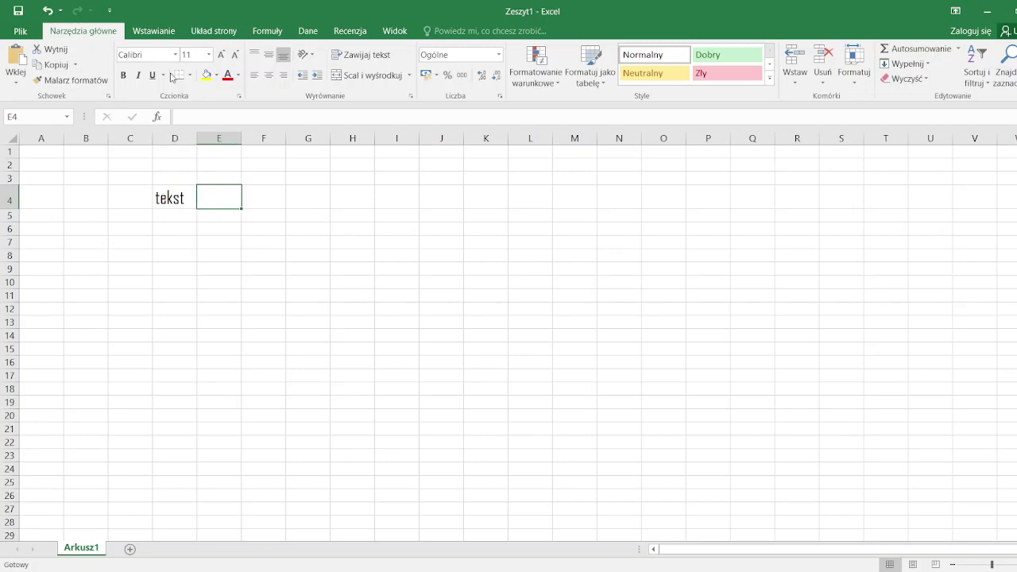
text(grubo)
key(ctrl+Return)
key(ctrl+b)
text(gruby)
key(Return)
Enter skosny in cell F4 and make it italic.
key(Right)
key(Right)
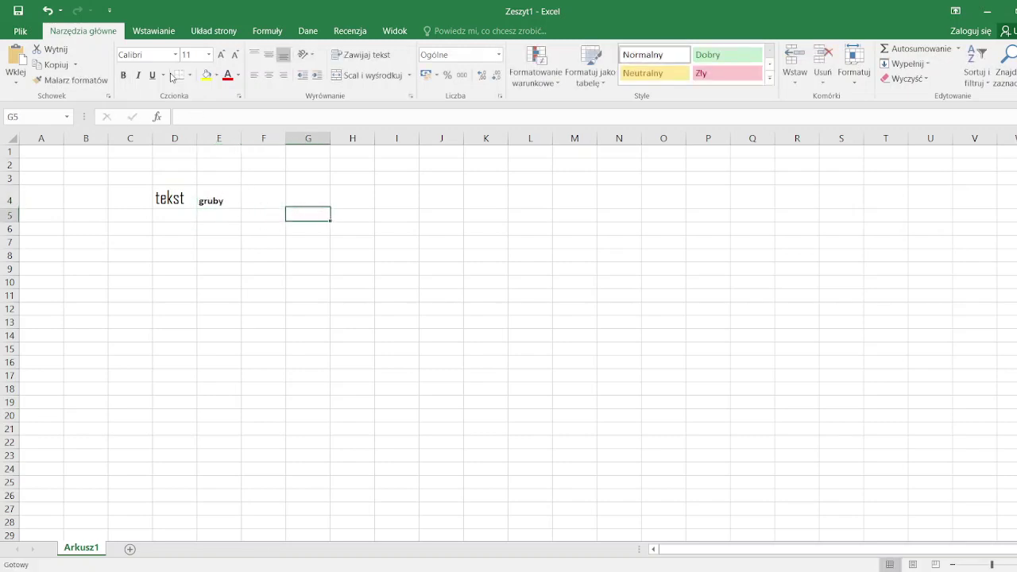
key(Left)
key(Up)
key(F2)
text(sk)
key(BackSpace)
key(BackSpace)
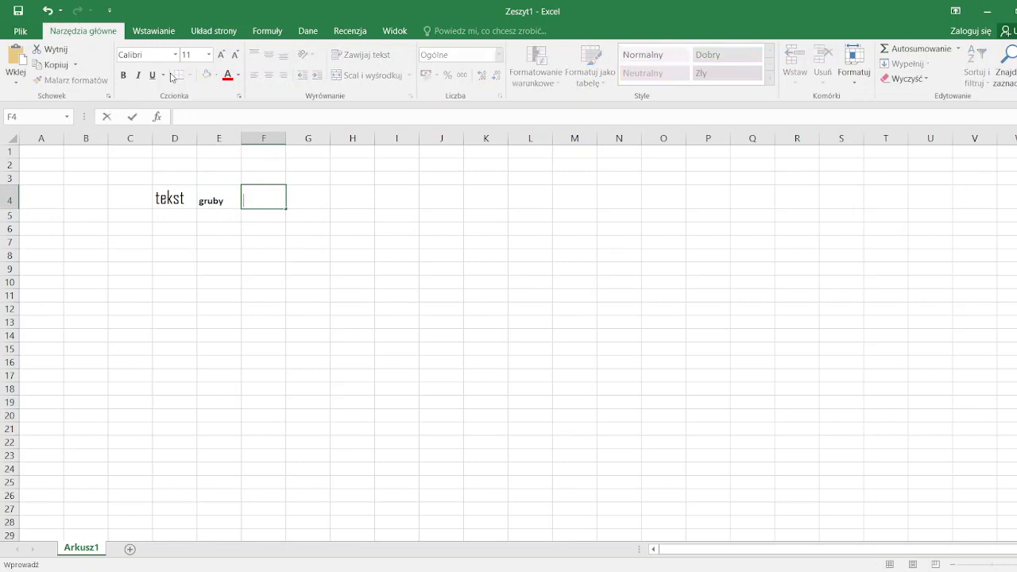
text(skosny)
key(Return)
key(Up)
key(ctrl+i)
Enter podkreslenie underlined in G4, then switch to the Notepad topic list.
key(Right)
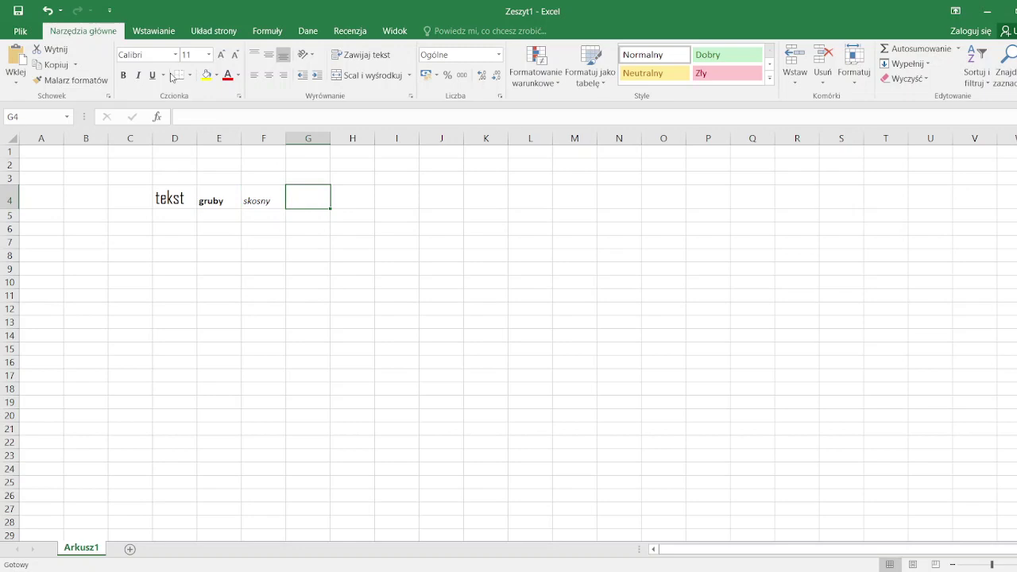
text(podkreslenie)
key(Return)
key(Up)
key(ctrl+u)
key(Right)
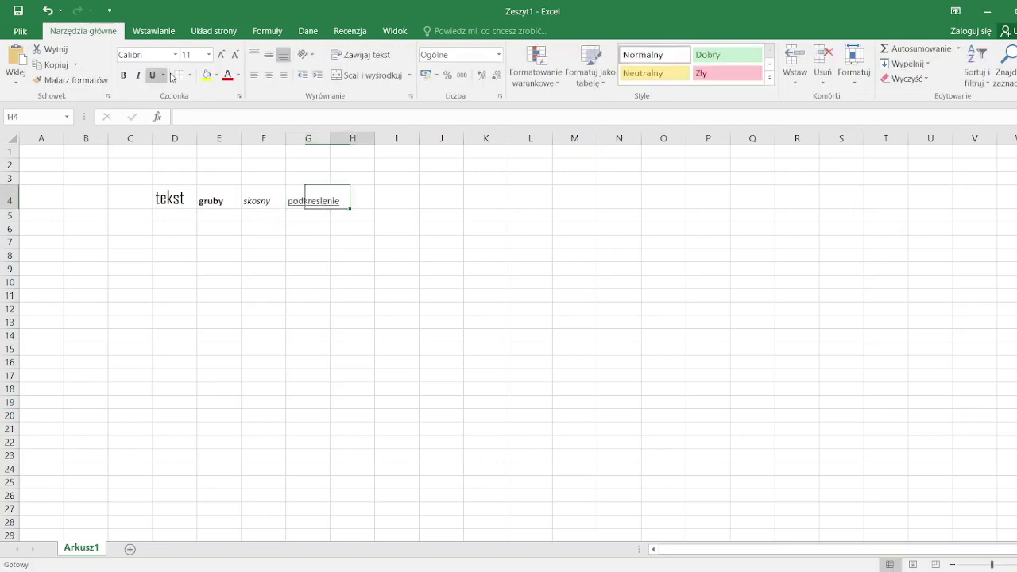
key(Down)
key(alt+Tab)
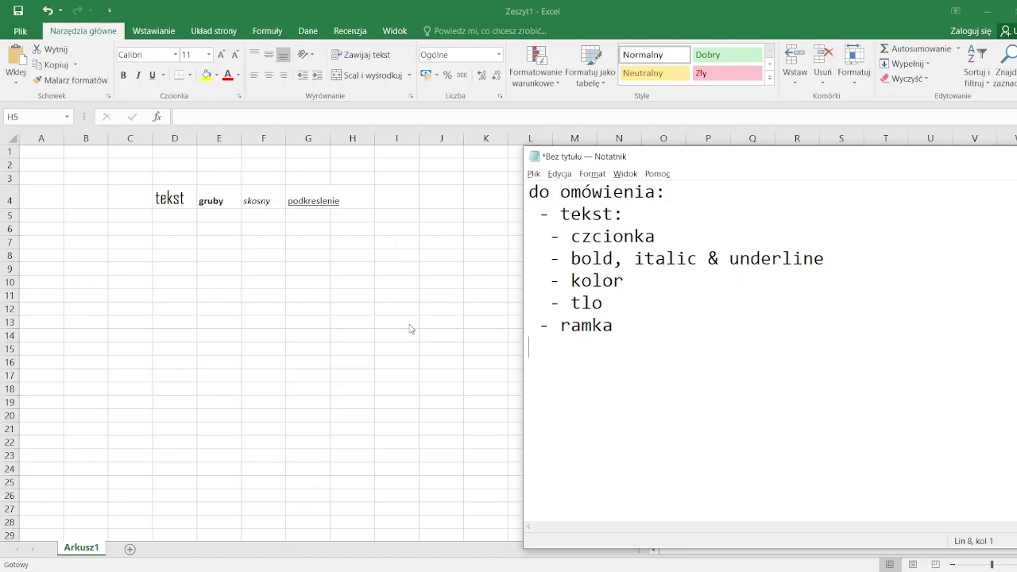
Enter niger in cell F6 as the red font-colour sample, then return to the Notepad list.
key(alt+Tab)
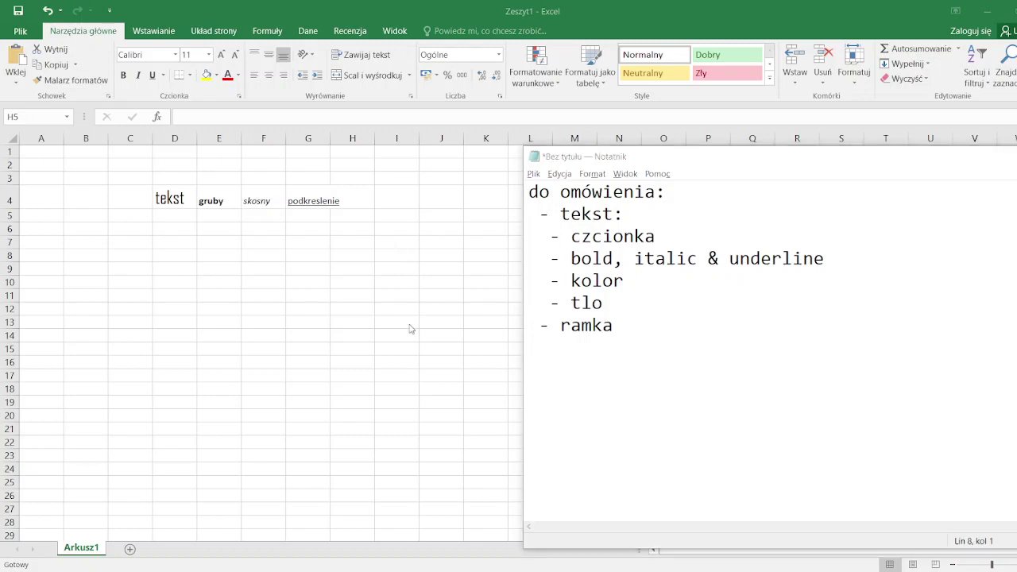
key(Up)
key(Left)
key(Left)
key(Left)
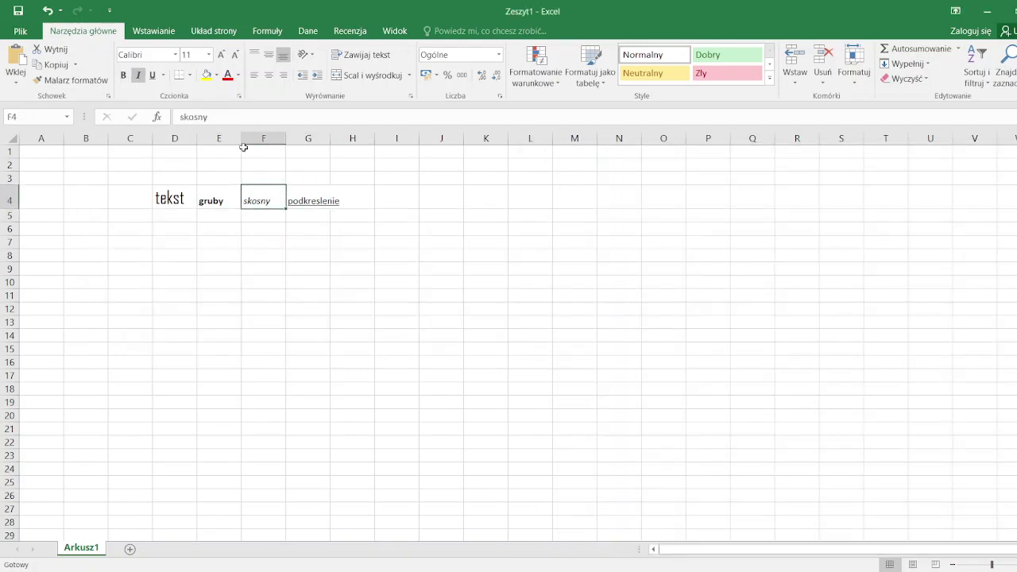
key(Down)
key(Right)
key(Left)
key(Down)
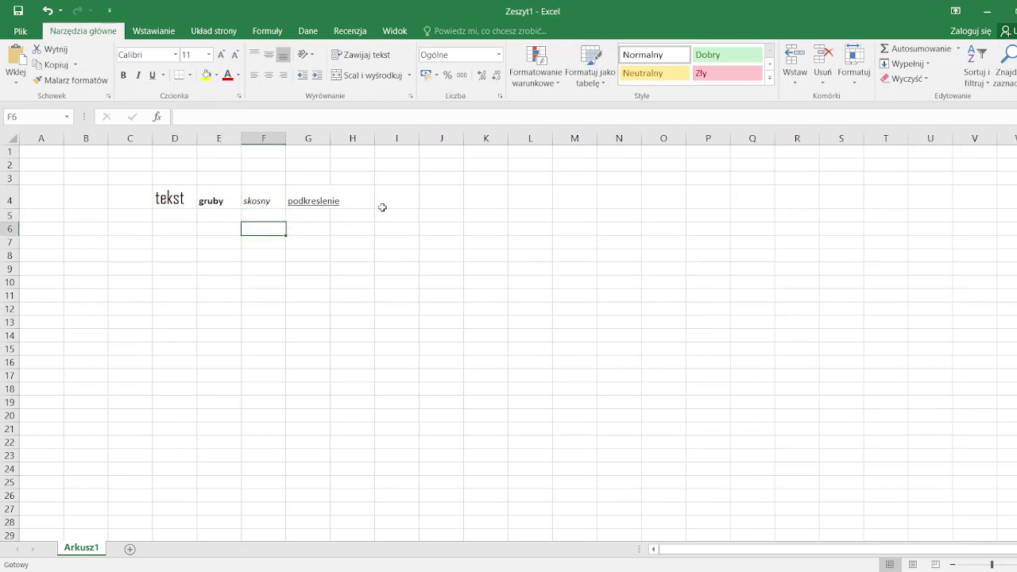
text(niger)
key(ctrl+Return)
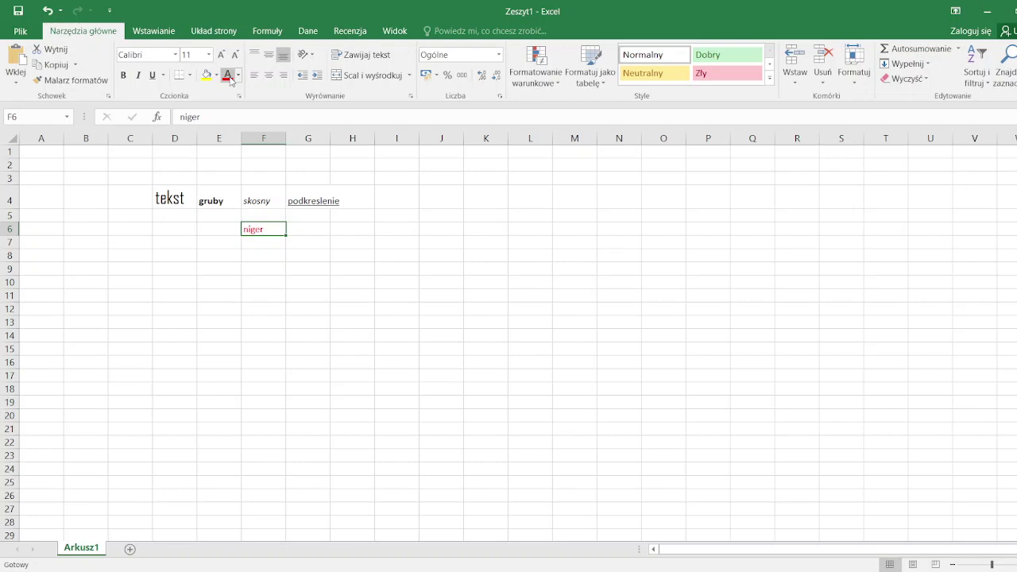
key(Right)
key(Right)
key(Left)
key(Left)
key(Left)
key(Right)
key(alt+Tab)
key(alt+Tab)
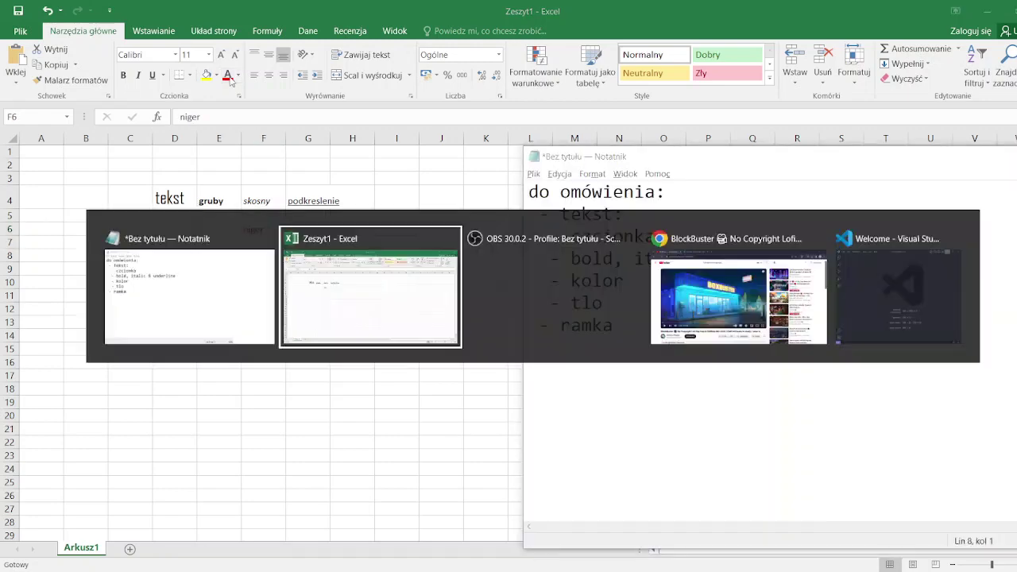
Enter tlo in cell E6 and give it a yellow fill.
key(Left)
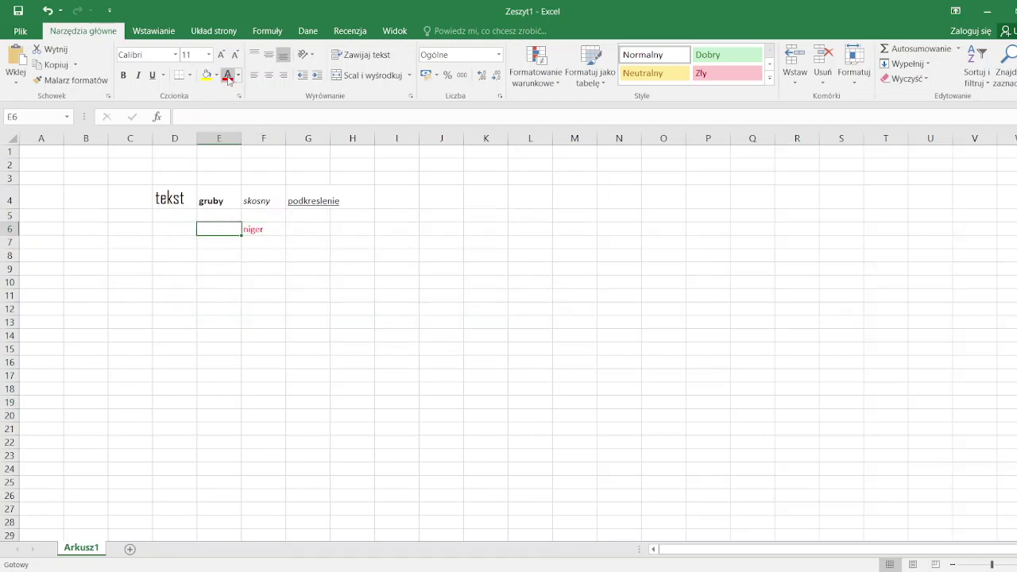
text(tlo)
key(ctrl+Return)
click(207, 75)
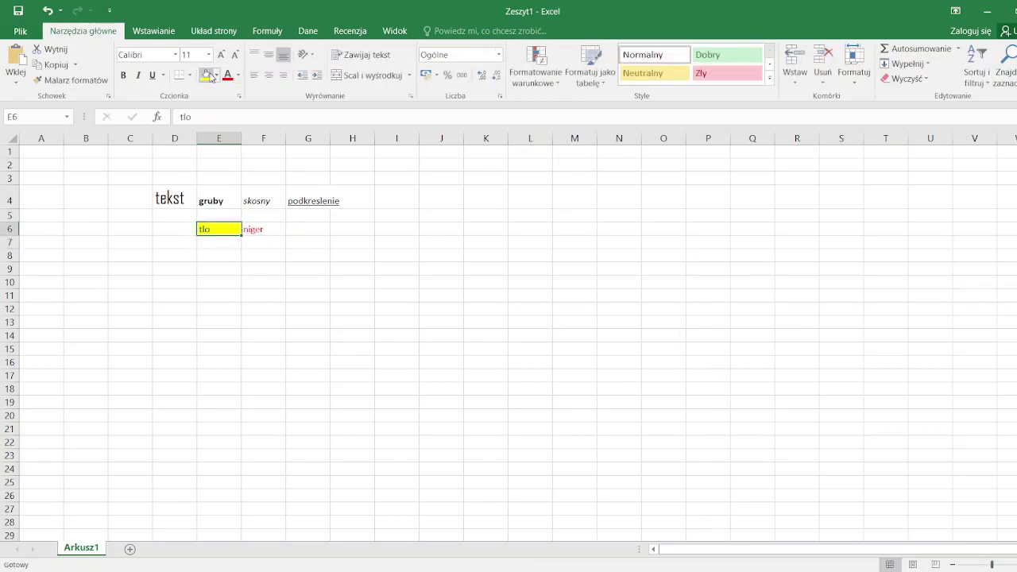
Fill the neighbouring cells E5, D6, E7 and F6 yellow.
key(Up)
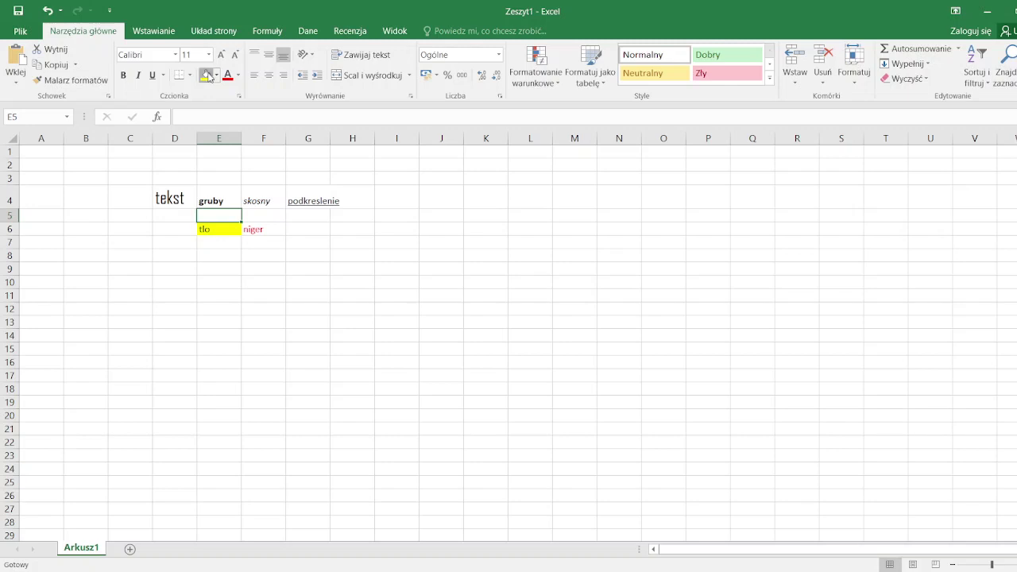
click(207, 75)
key(Down)
key(Left)
click(207, 74)
key(Down)
key(Right)
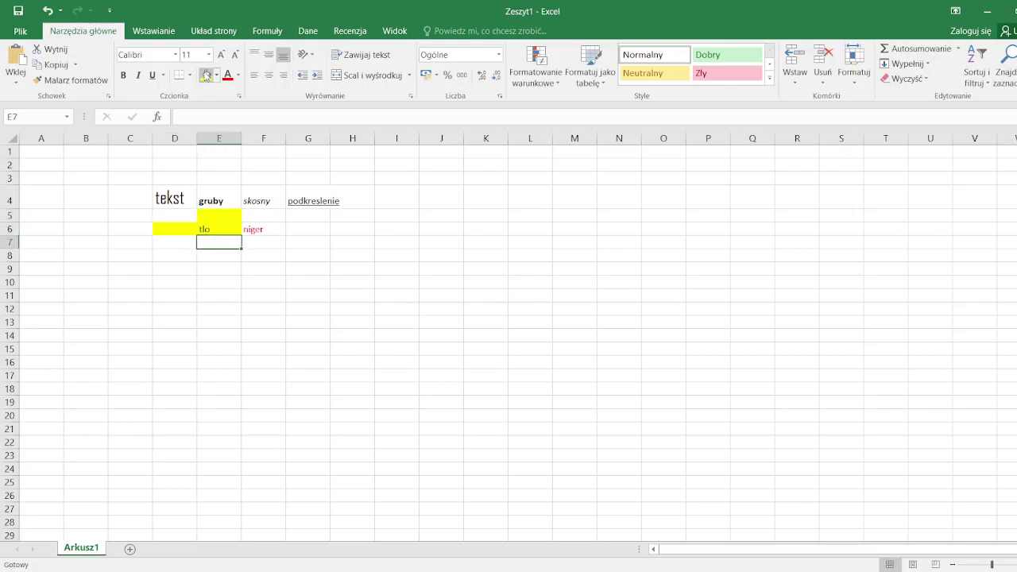
right_click(206, 75)
key(Escape)
click(206, 75)
key(Up)
key(Right)
click(206, 75)
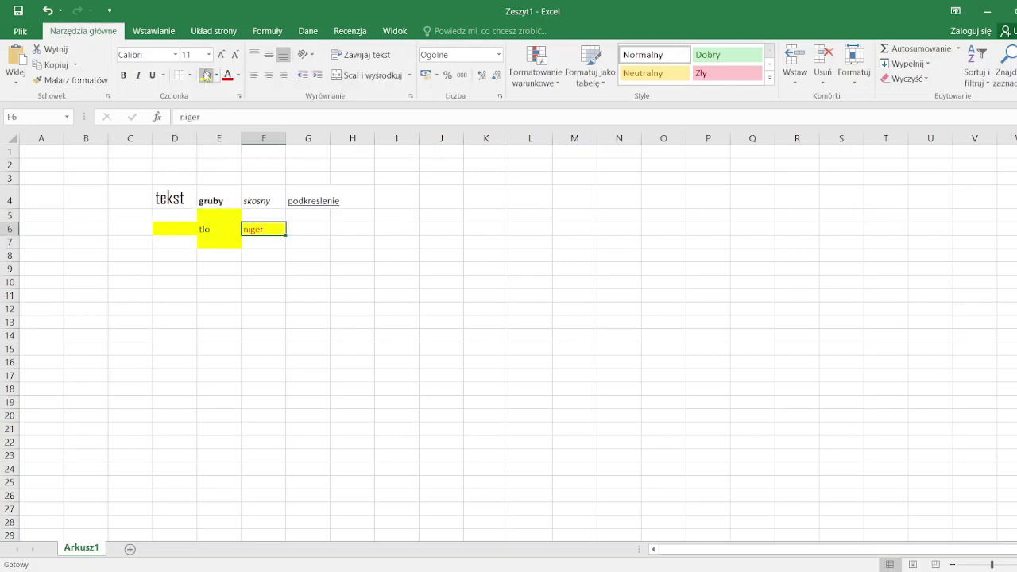
Move the active cell to the empty area at K10 and bring up the Notepad notes.
key(Down)
key(Right)
key(Down)
key(Right)
key(Down)
key(Right)
key(Right)
key(Down)
key(Right)
key(Down)
key(Right)
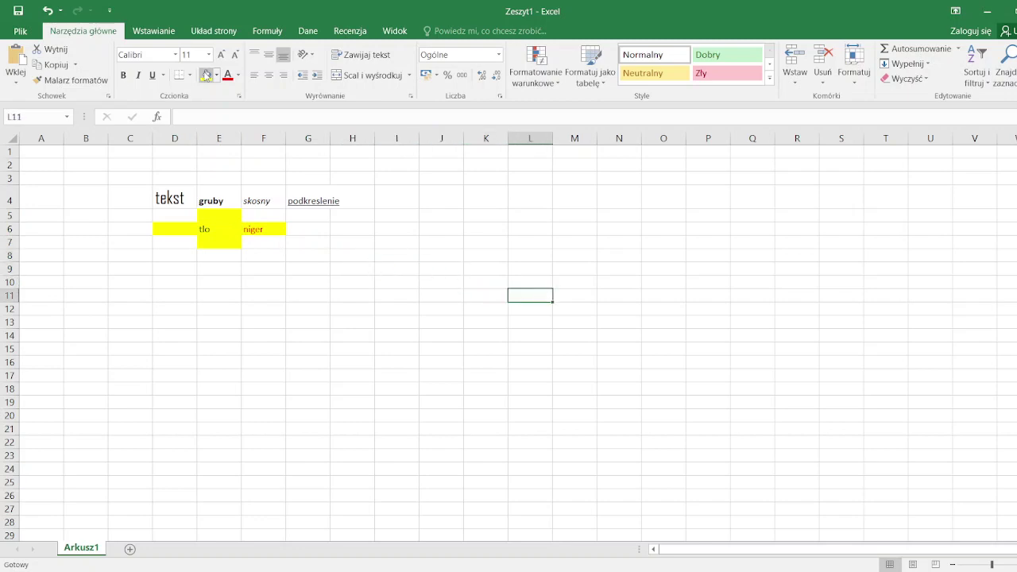
key(Up)
key(Left)
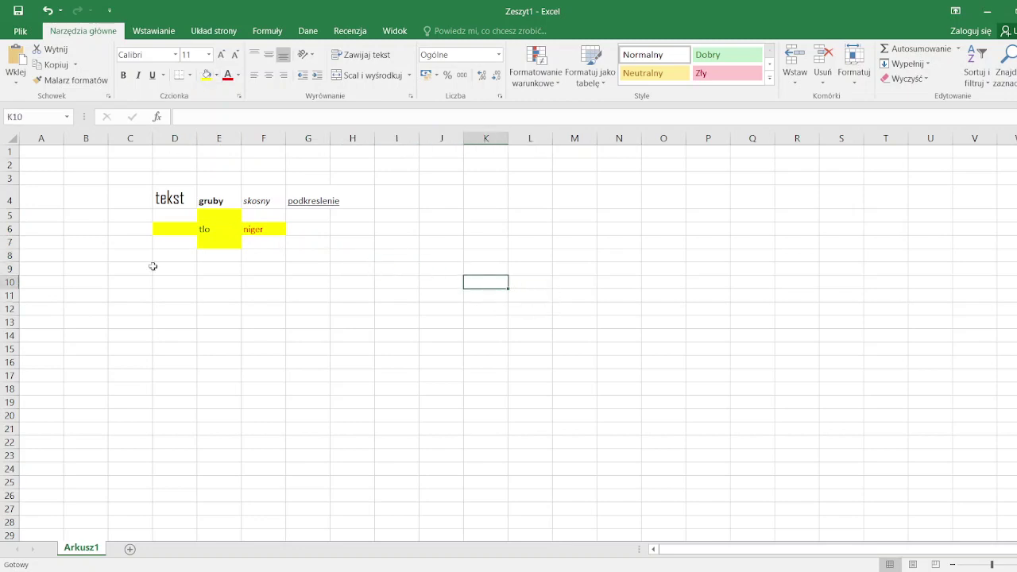
key(alt+Tab)
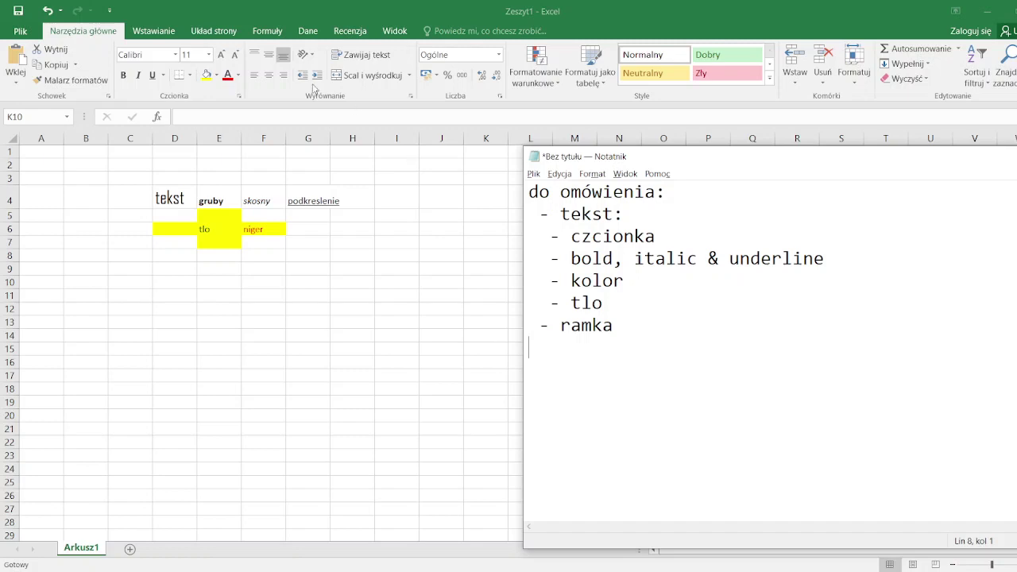
Return to Excel and select the block J6:M11 with the keyboard.
key(alt+Tab)
key(Left)
key(Up)
key(Up)
key(Up)
key(Up)
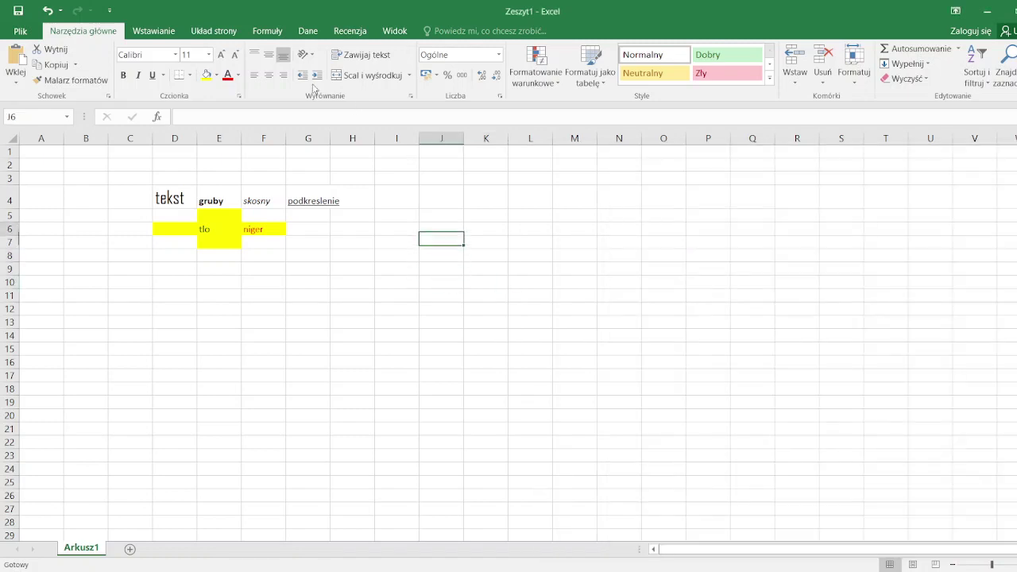
key(shift+Right)
key(shift+Right)
key(shift+Right)
key(shift+Down)
key(shift+Down)
key(shift+Down)
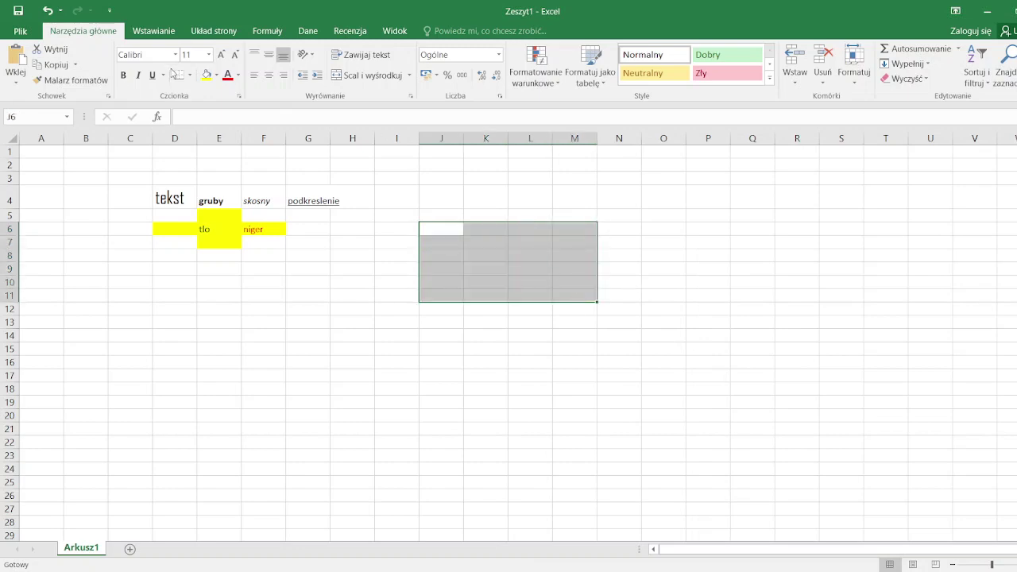
right_click(425, 284)
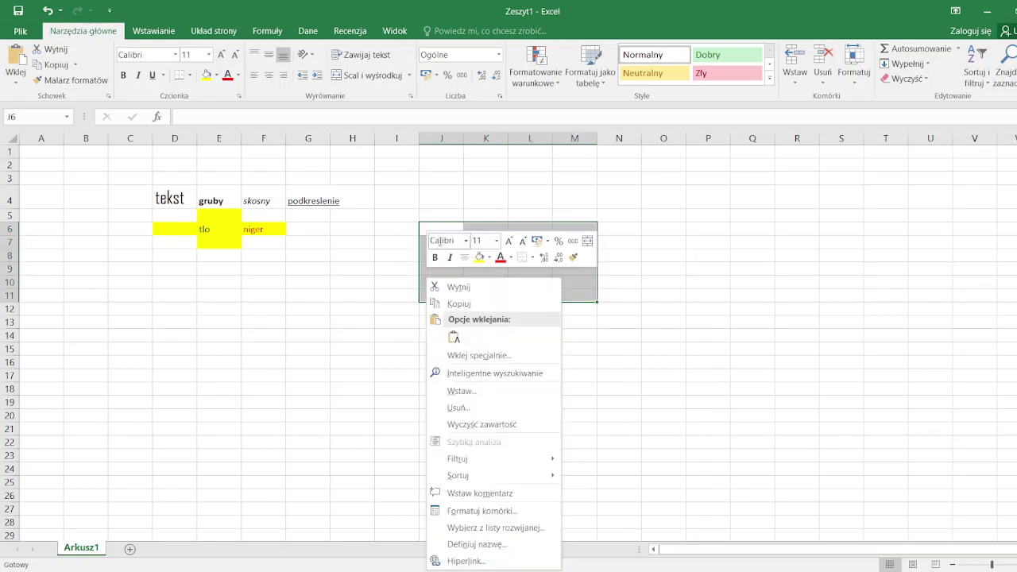
key(Escape)
Select the block J7:N11 instead and show the Borders style list for it.
click(359, 213)
key(ctrl+z)
key(ctrl+y)
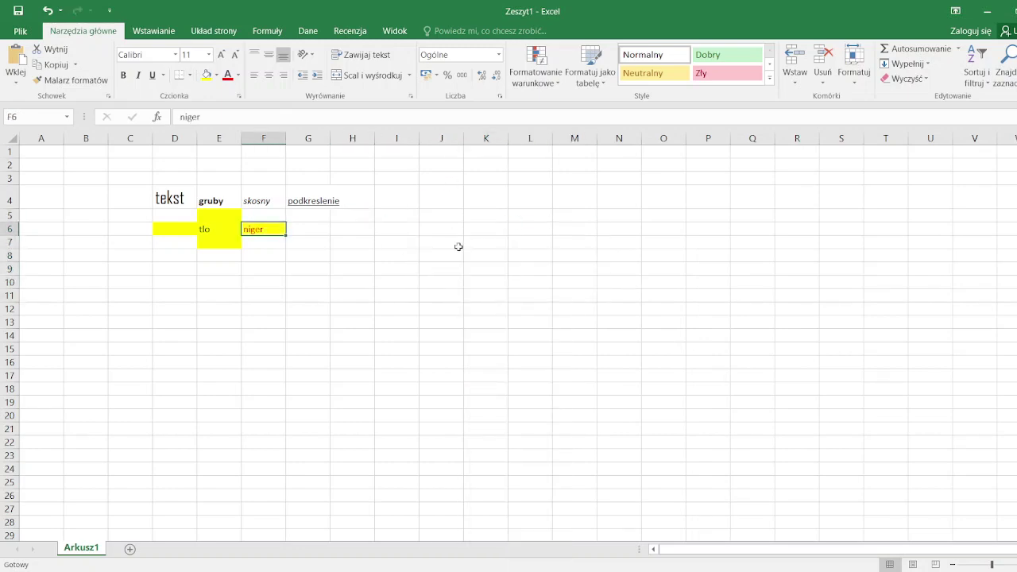
right_click(459, 243)
key(Escape)
shift+click(615, 294)
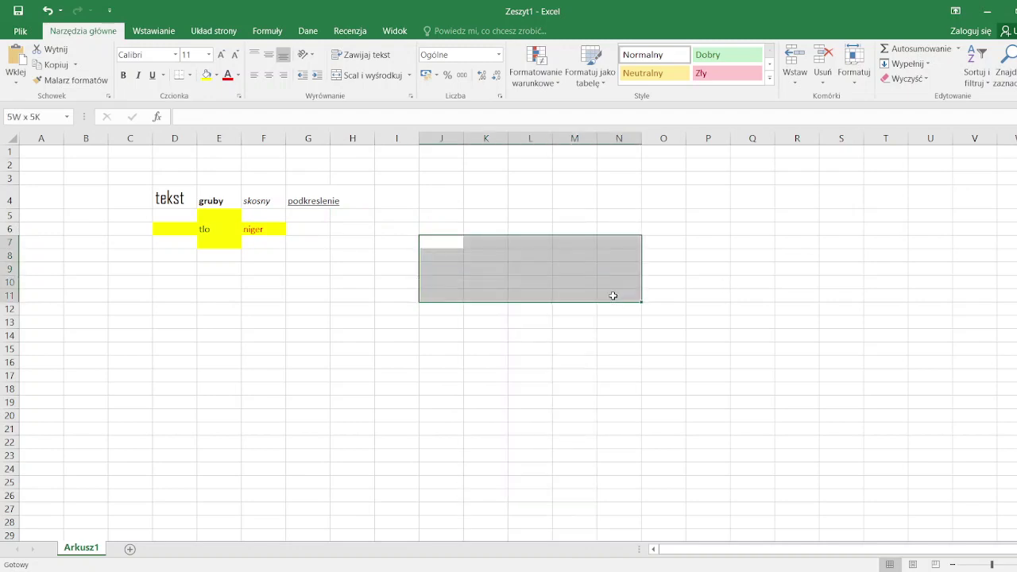
click(191, 75)
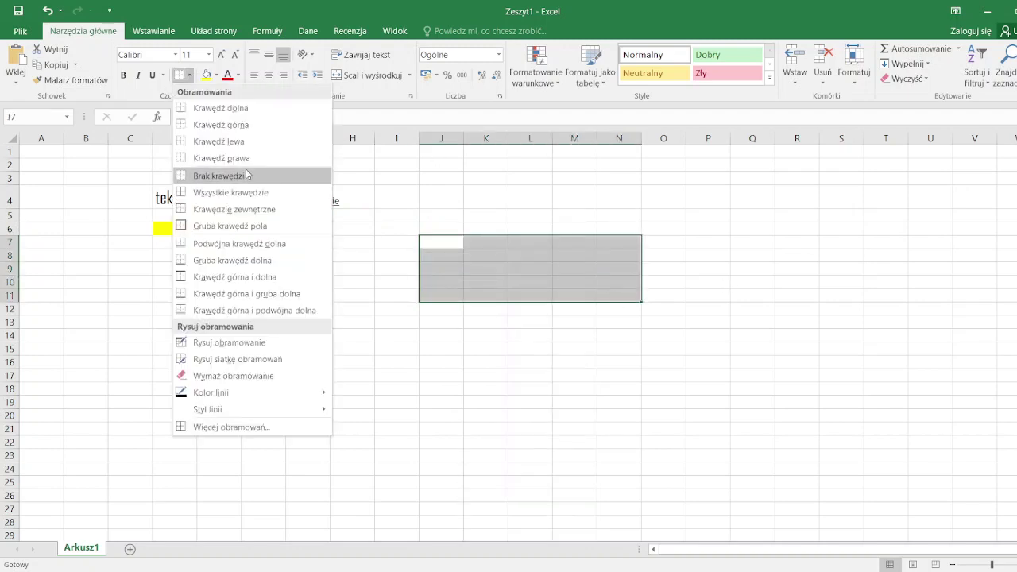
Put a thick box border around J7:N11 and check its cells, glancing briefly at the Notepad notes.
click(260, 226)
key(Left)
key(Right)
key(Right)
key(Down)
key(Right)
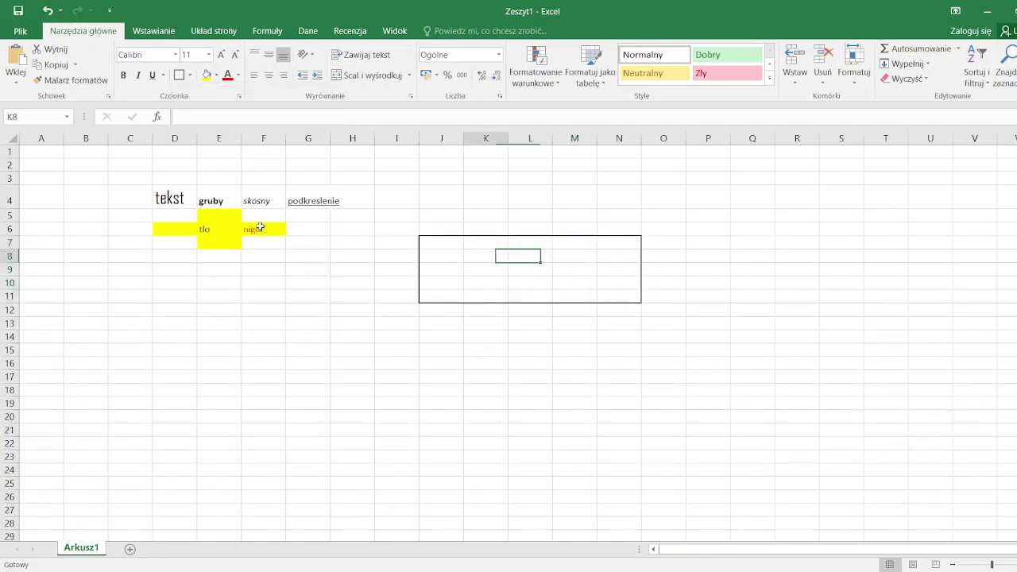
key(Left)
key(alt+Tab)
key(alt+Tab)
key(Down)
key(Right)
key(Up)
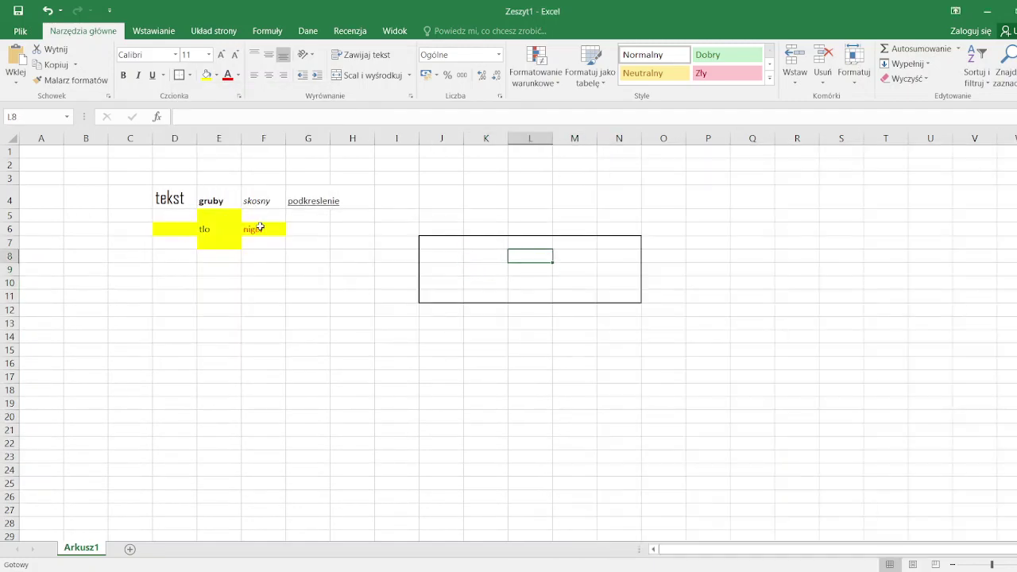
key(alt+Tab)
key(alt+Tab)
key(Left)
key(Left)
key(Up)
Select the whole box J7:N11 and give it a white fill.
key(shift+Down)
key(shift+Down)
key(shift+Right)
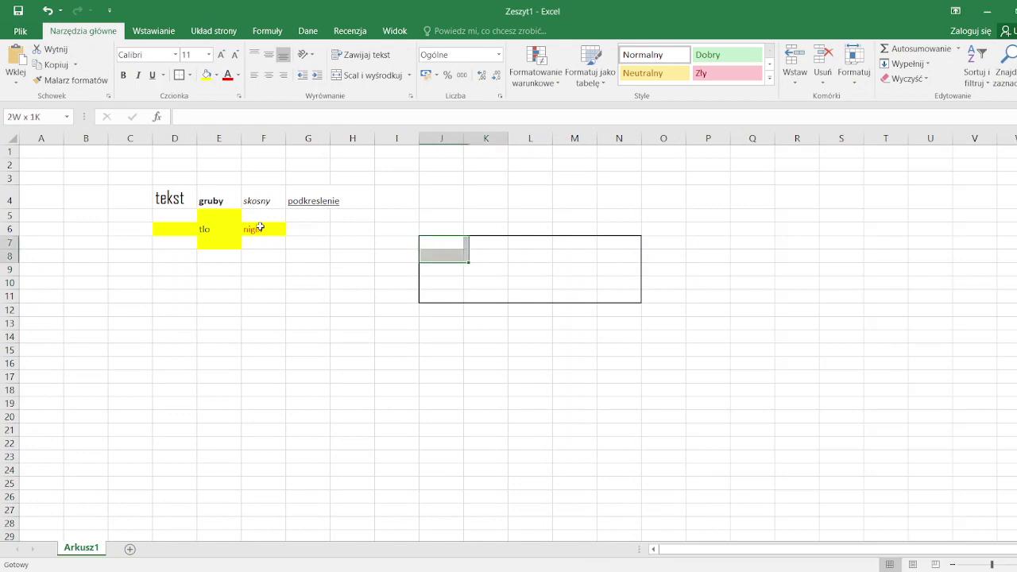
key(shift+Down)
key(shift+Right)
key(shift+Down)
key(shift+Right)
key(shift+Right)
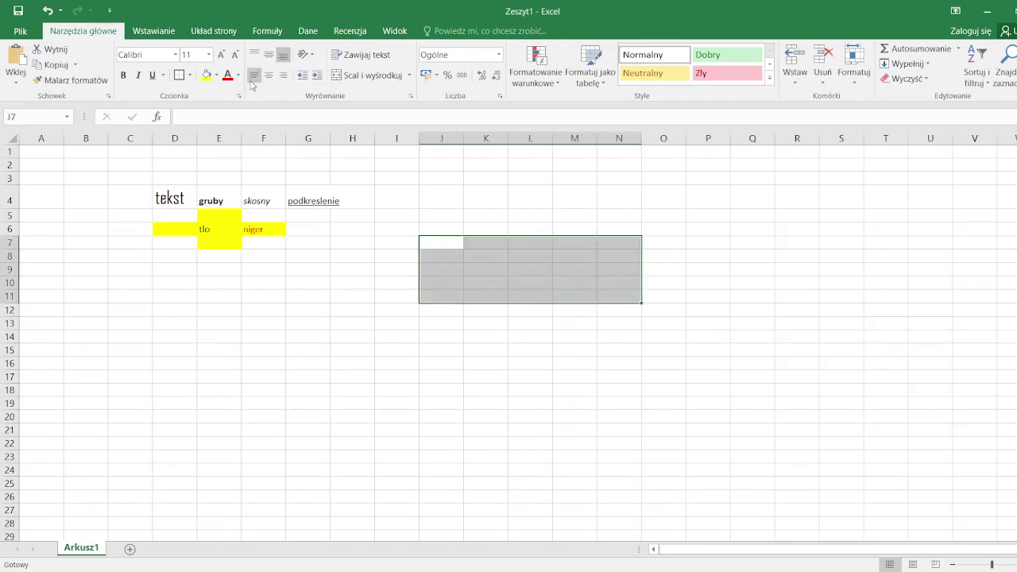
click(216, 76)
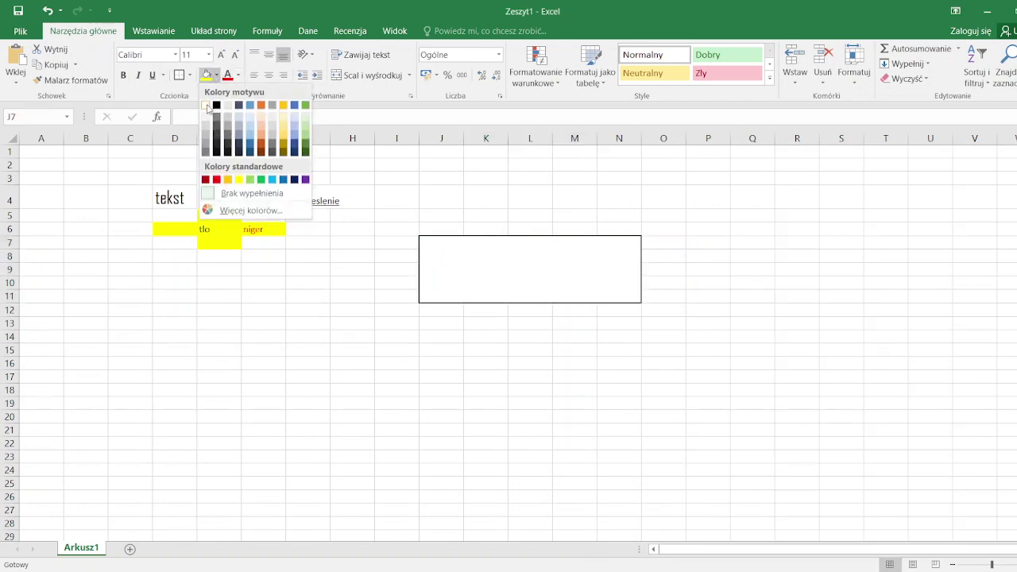
click(207, 107)
Step through the white-filled box cells back to L9, then bring Notepad to the front.
key(Left)
key(Left)
key(Down)
key(Down)
key(Right)
key(Down)
key(Down)
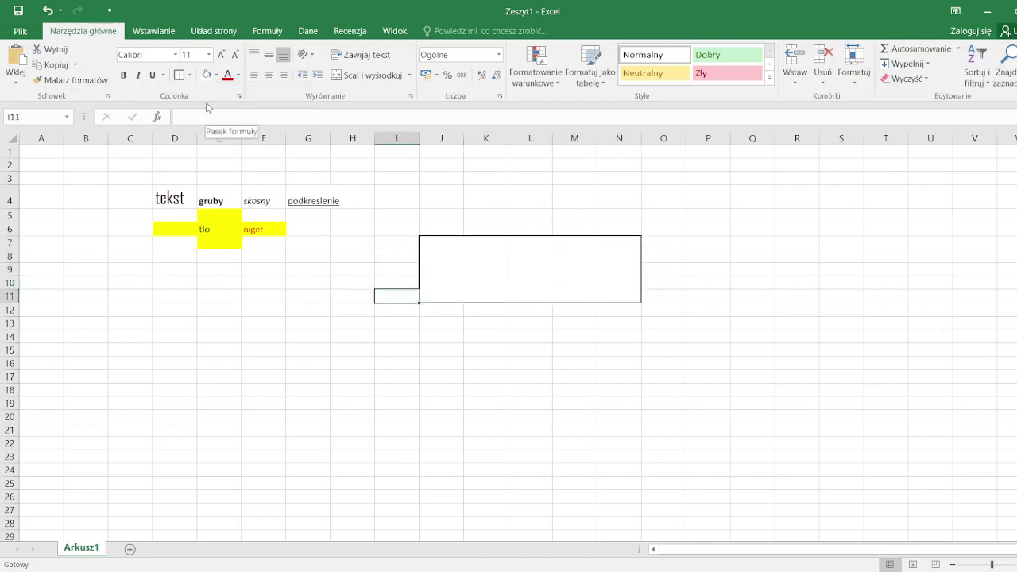
key(Up)
key(Right)
key(Right)
key(Right)
key(Up)
key(Up)
key(Left)
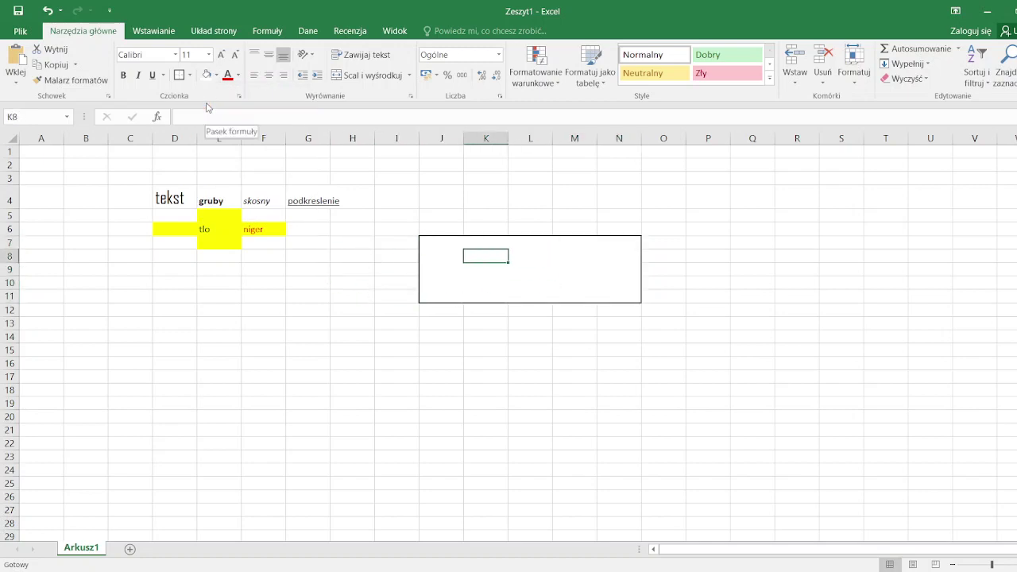
key(Left)
key(Up)
key(Down)
key(Right)
key(Down)
key(Right)
key(Right)
key(Down)
key(Right)
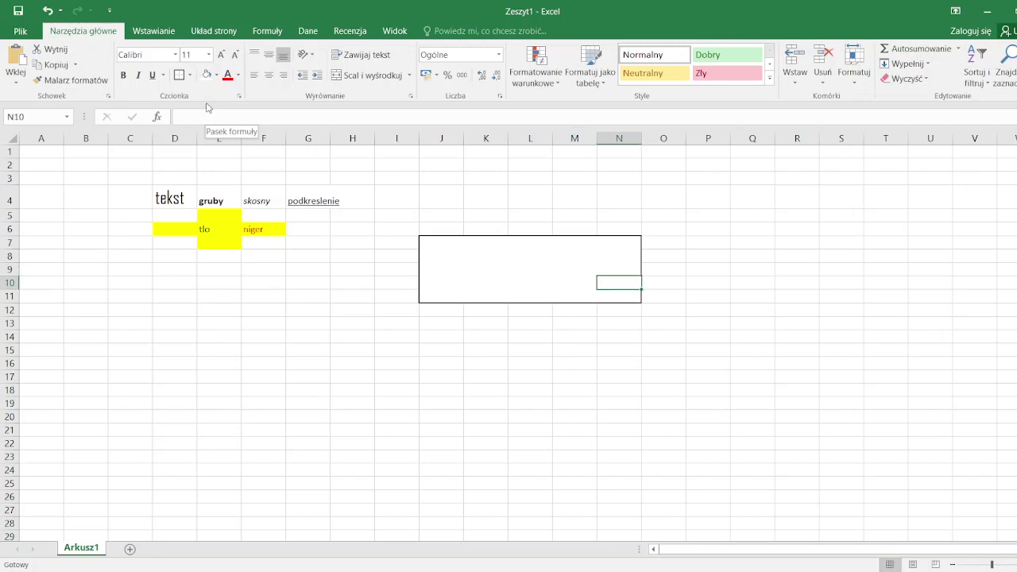
key(Down)
key(Left)
key(Up)
key(Up)
key(Left)
key(Up)
key(Left)
key(Up)
key(Left)
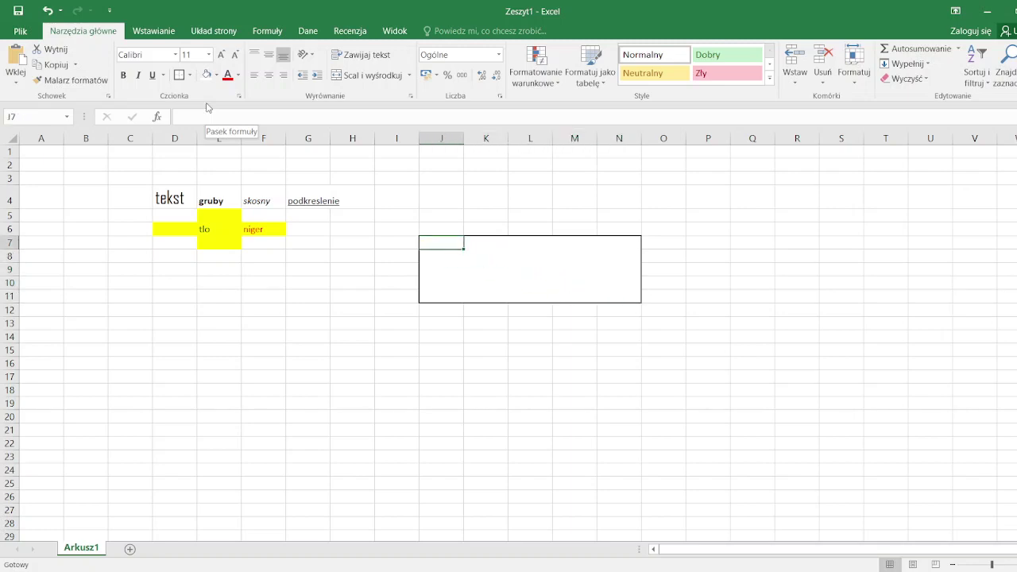
key(Down)
key(Right)
key(Down)
key(Right)
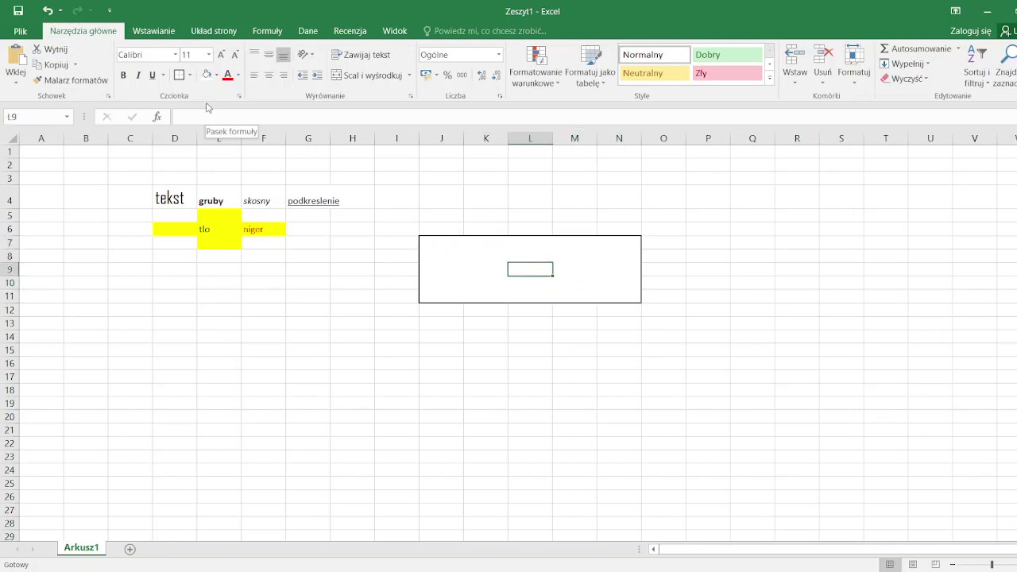
key(alt+Tab)
key(alt+Tab)
key(alt+Tab)
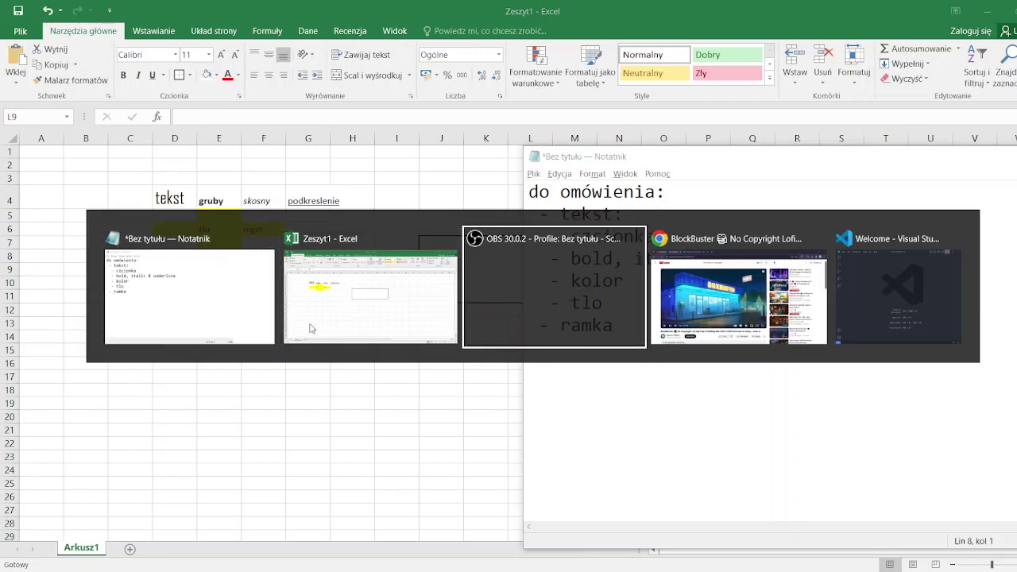
Return to Excel and enter =5*5 in L9.
key(alt+shift+Tab)
key(alt+shift+Tab)
key(alt+Tab)
key(alt+Tab)
key(alt+shift+Tab)
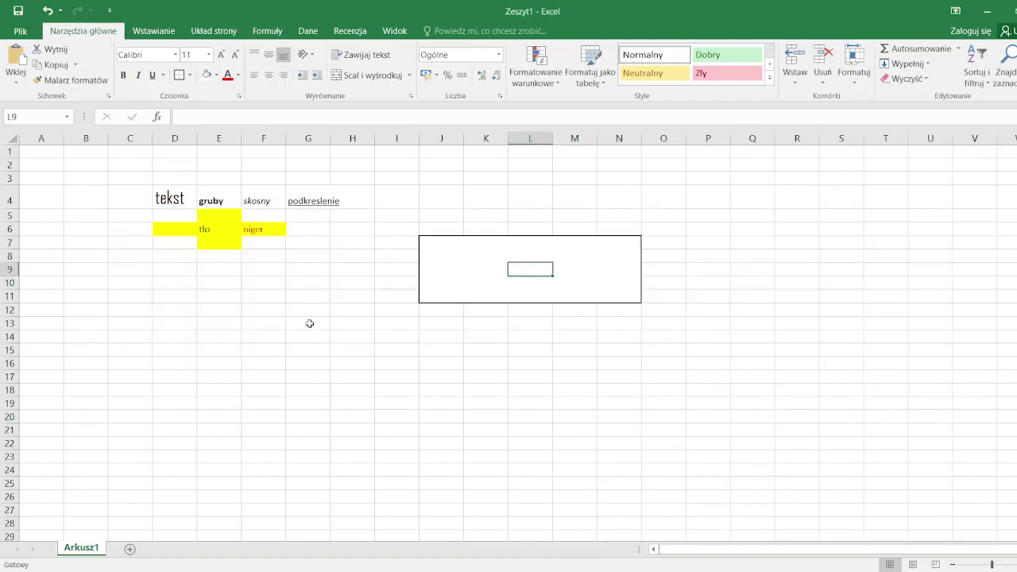
text(=5*5)
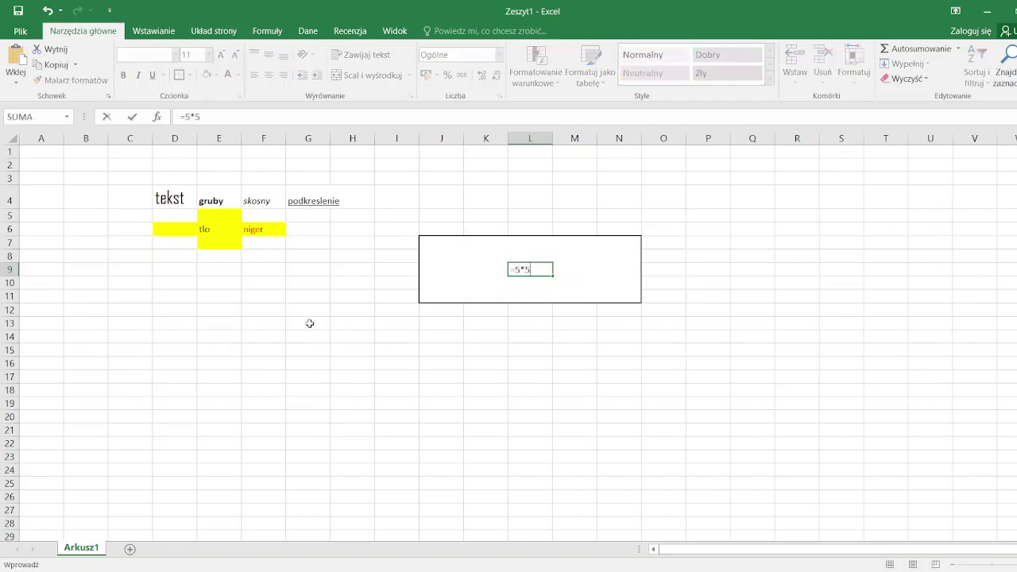
key(ctrl+Return)
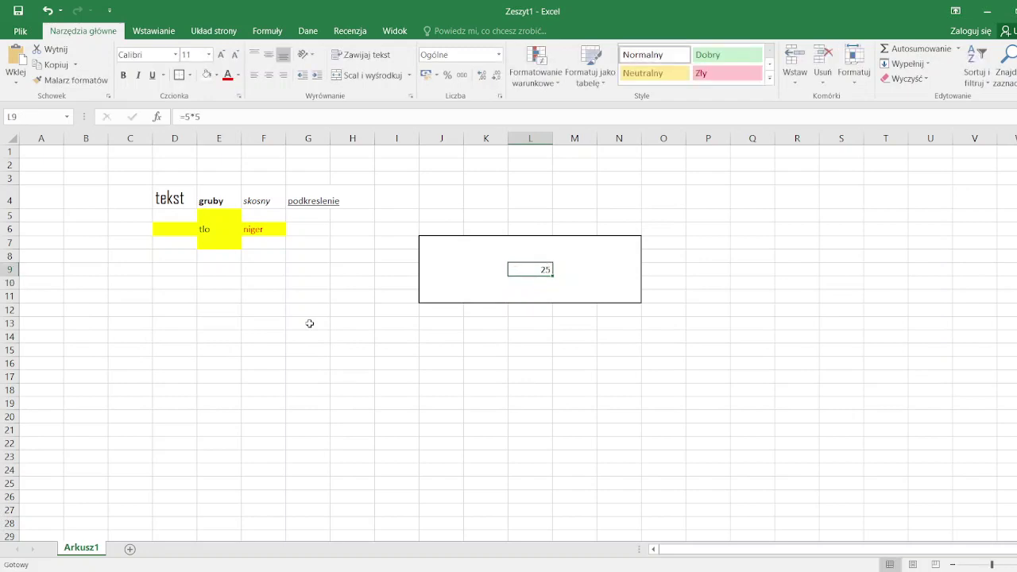
Replace L9 with =1*2, then =8*34 giving 272, and start a new formula.
text(=)
key(BackSpace)
text(=1*2)
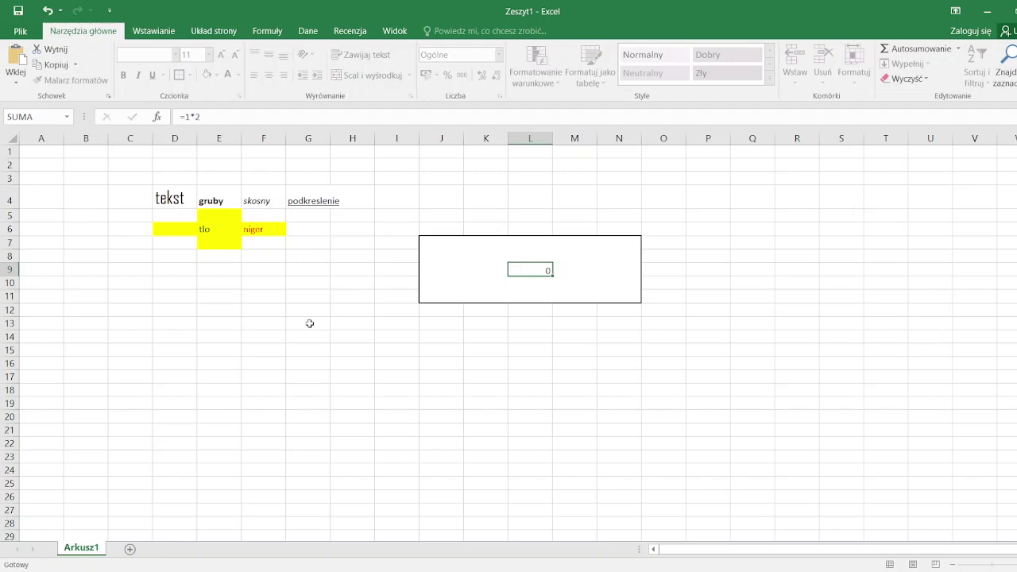
key(ctrl+Return)
text(=)
text(8*34)
key(ctrl+Return)
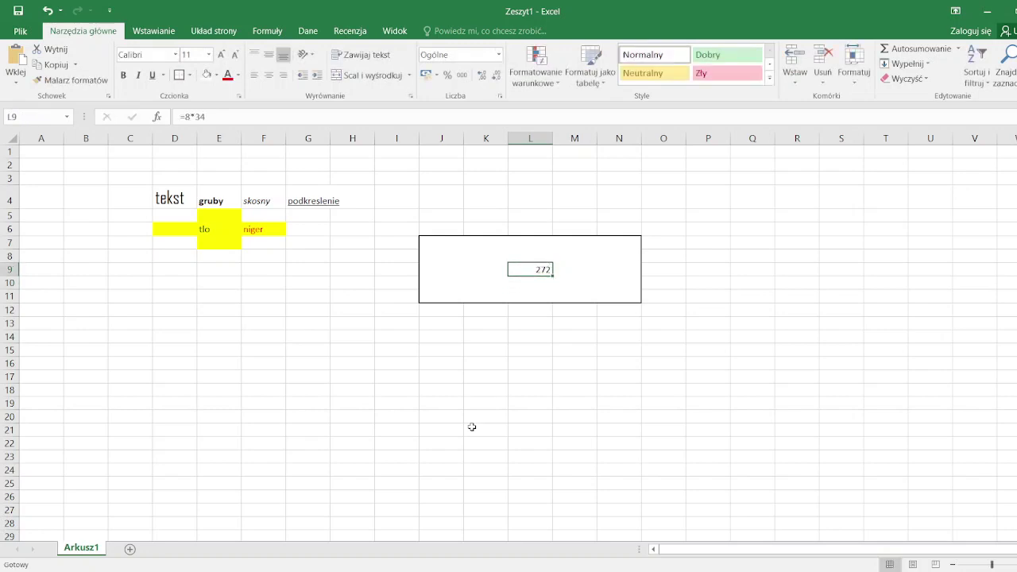
text(=)
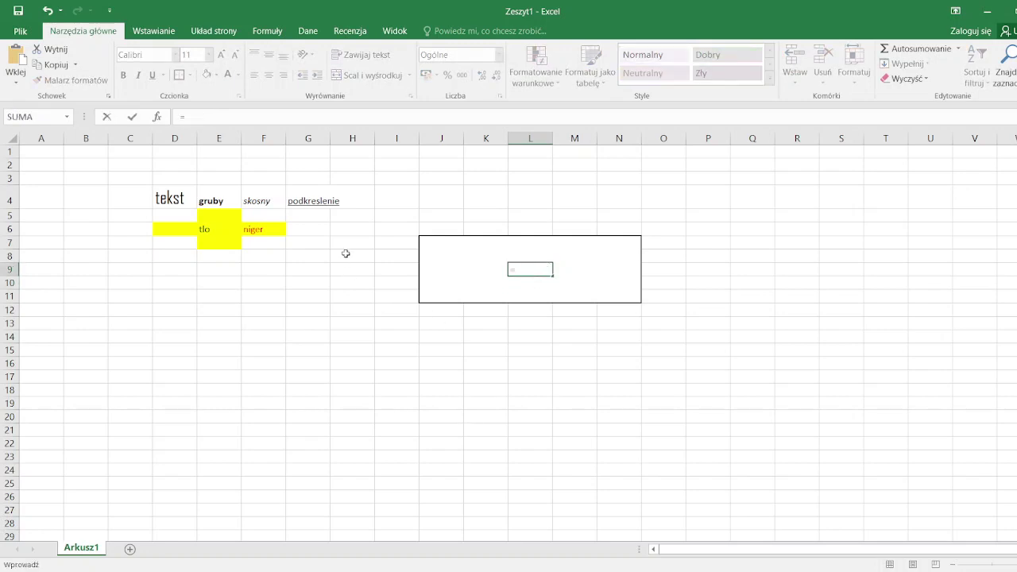
Enter a trial formula =L4+R16 in L9.
click(520, 198)
text(+)
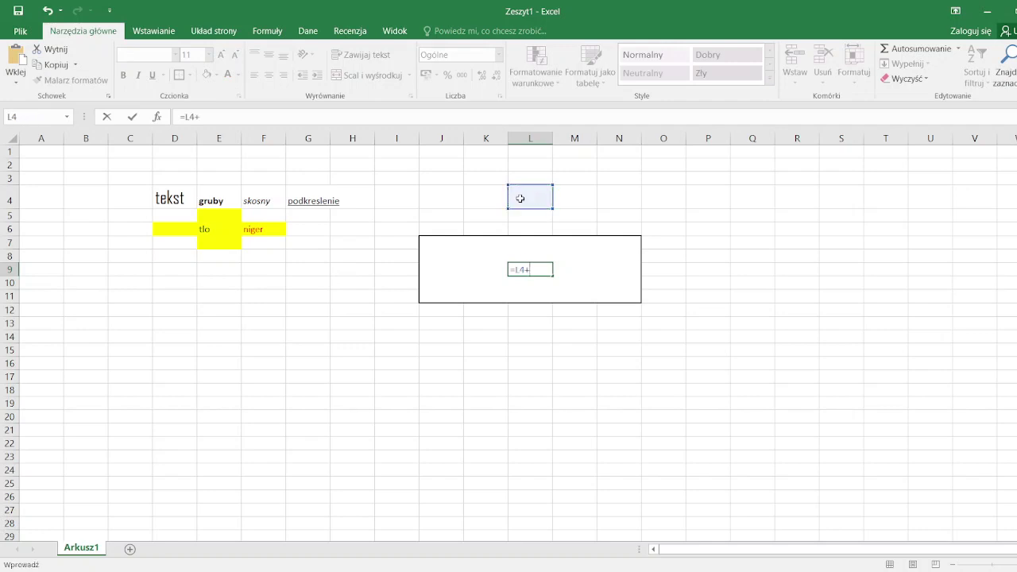
click(777, 363)
key(ctrl+Return)
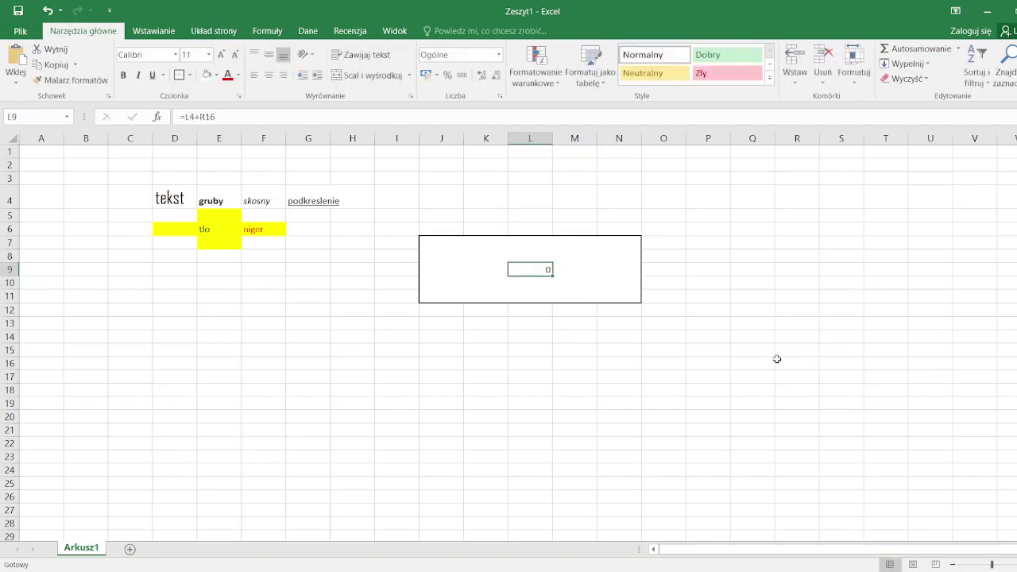
Make L9 the sum formula =K2+L2.
text(=)
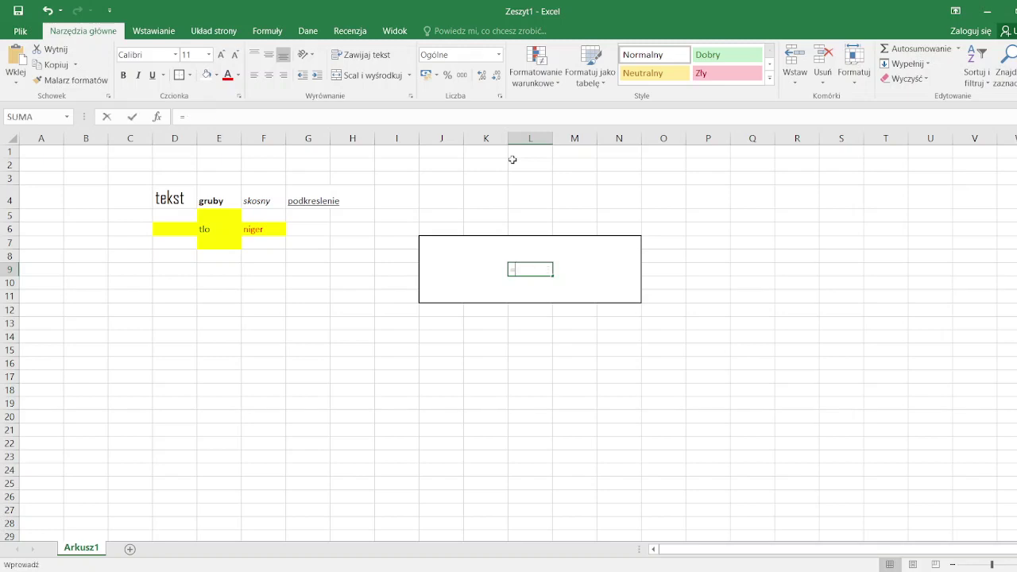
click(471, 169)
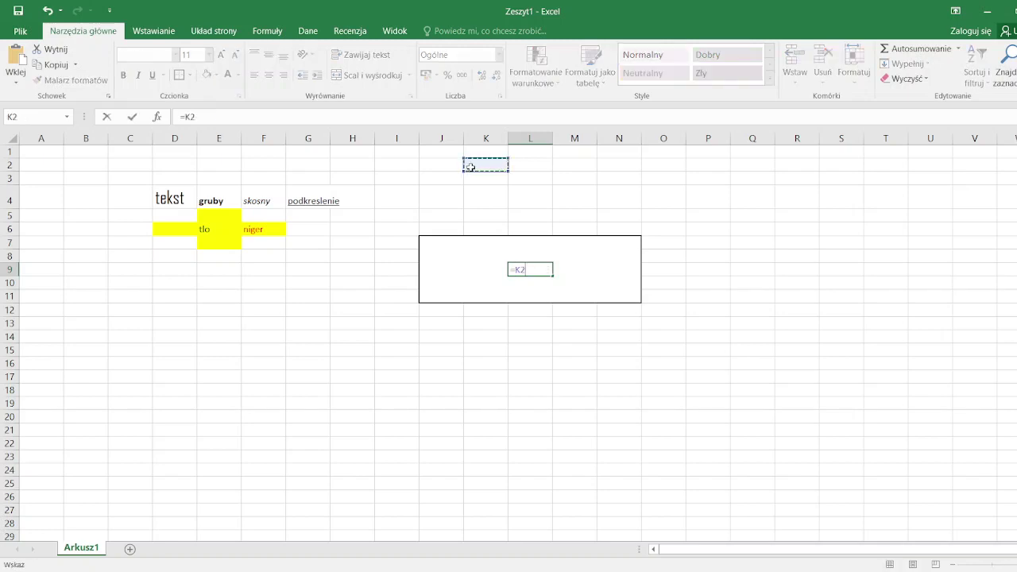
text(+)
click(531, 164)
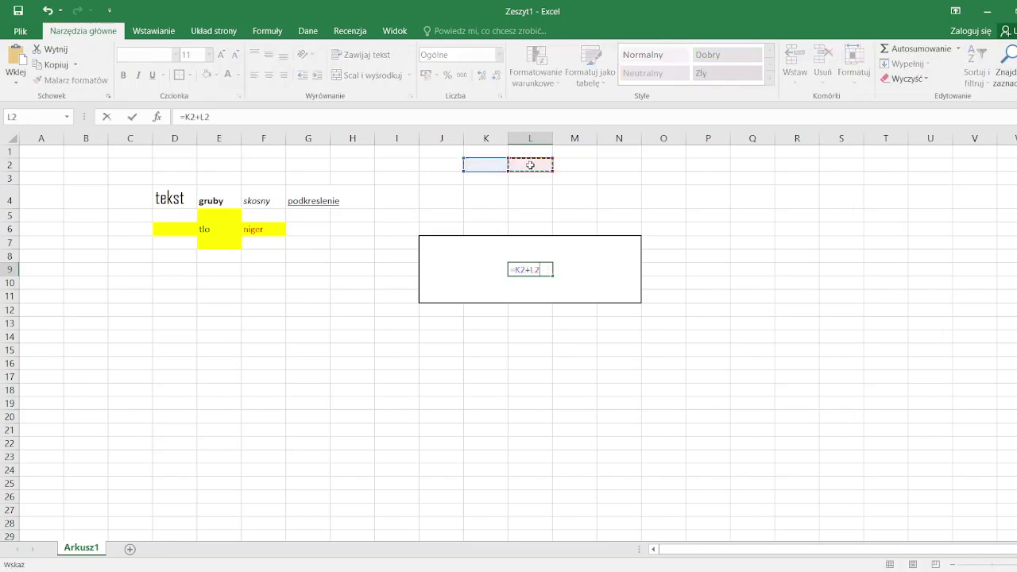
key(Return)
Enter 5 in L2 and 69 in K2, then reselect L9 to see 74.
key(Up)
key(Up)
key(Up)
key(Up)
key(Up)
click(530, 164)
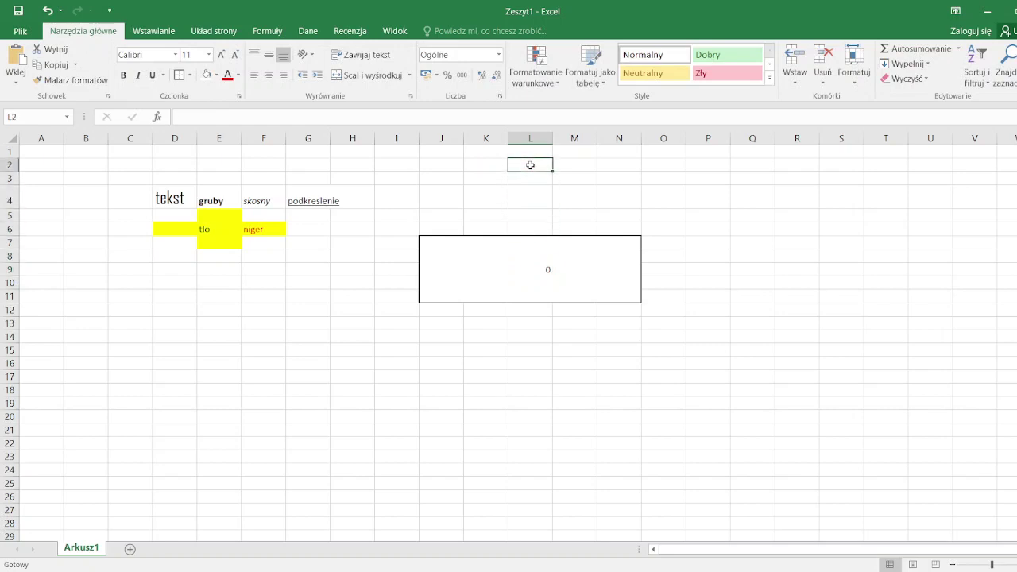
text(5)
key(Left)
text(69)
key(Return)
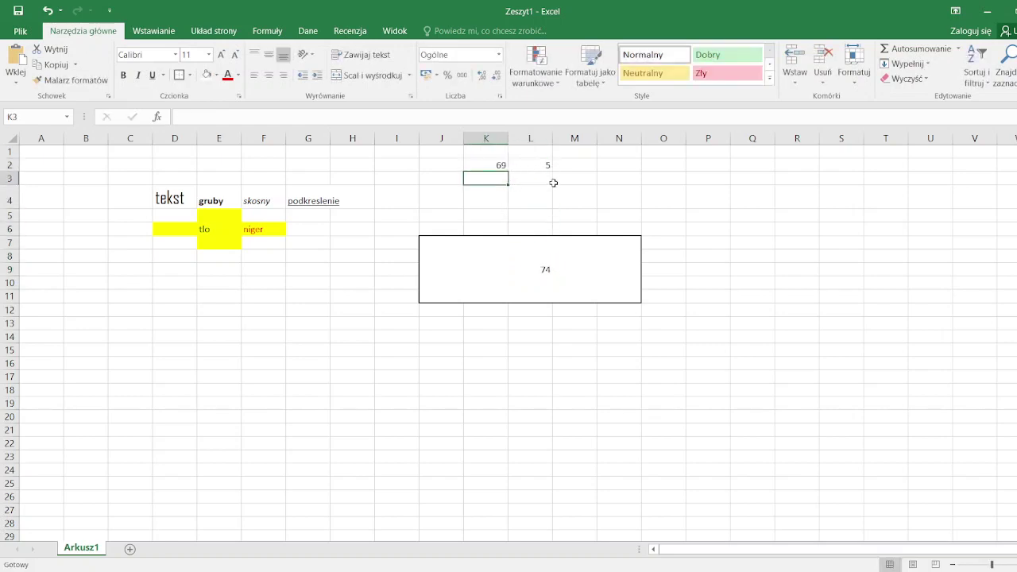
click(540, 255)
click(544, 271)
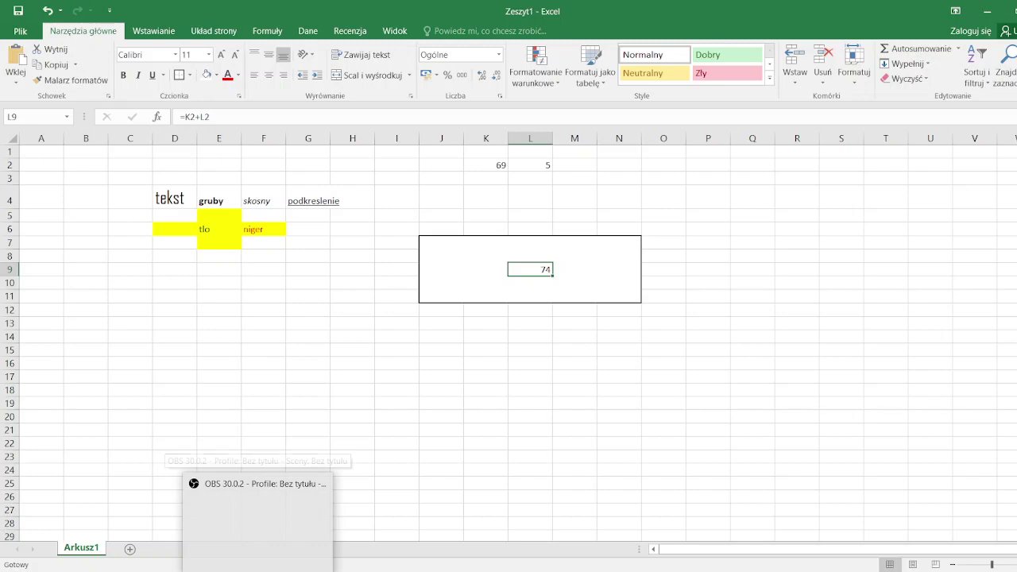
click(258, 508)
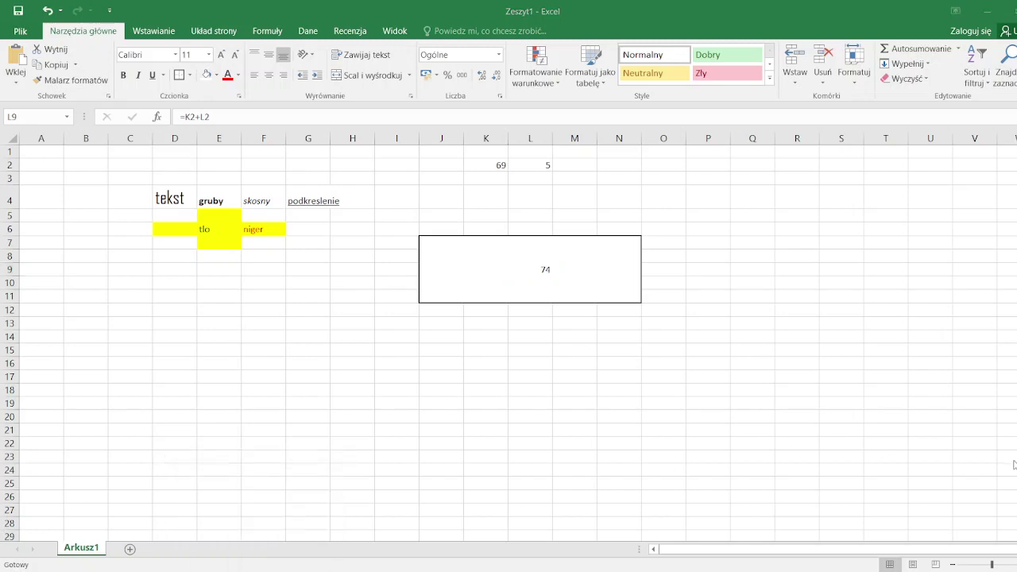